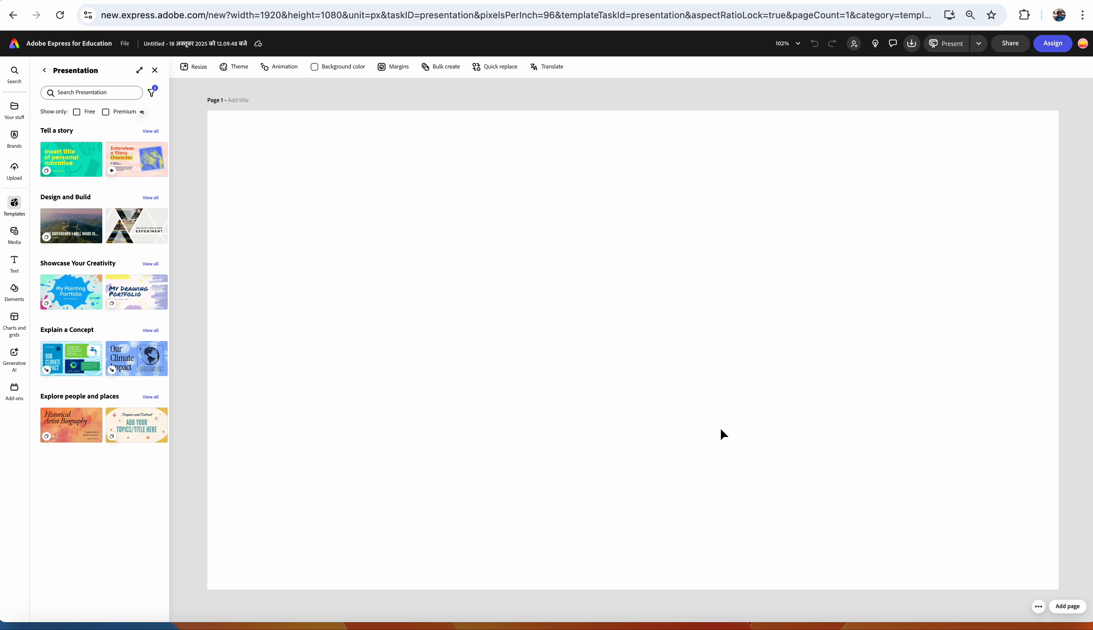
Apply the Historical Artist Biography presentation template from the Explore people and places collection
mouse_move(80, 234)
mouse_move(73, 427)
click(74, 428)
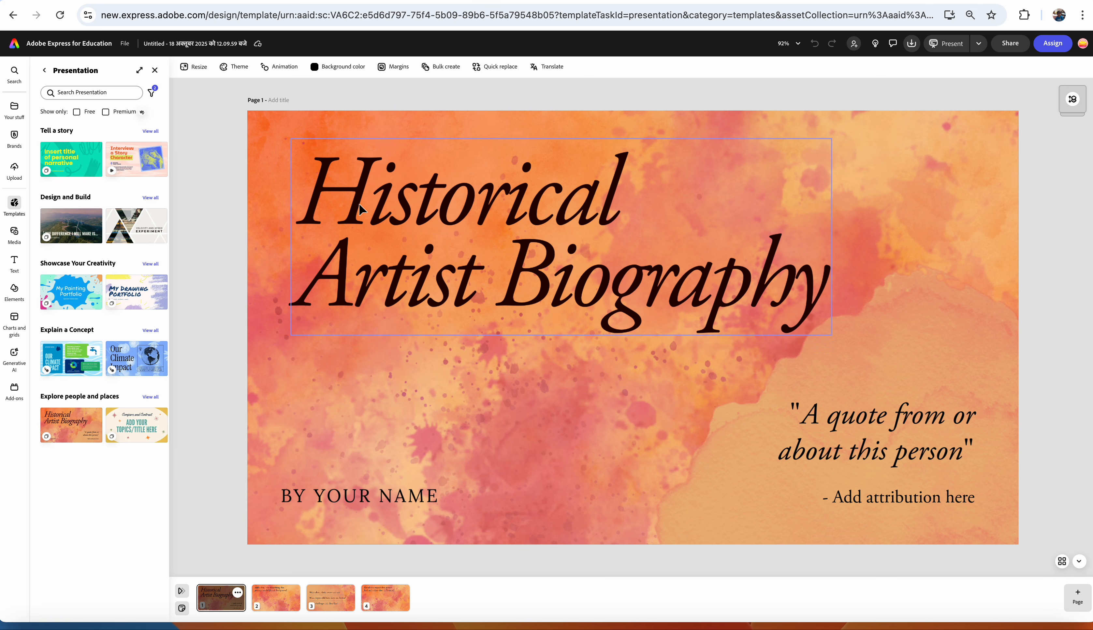
Replace "Historical Artist" in the title on page 1 with "Dr Bhim Rao Ambedkar", keeping the word "Biography"
click(447, 299)
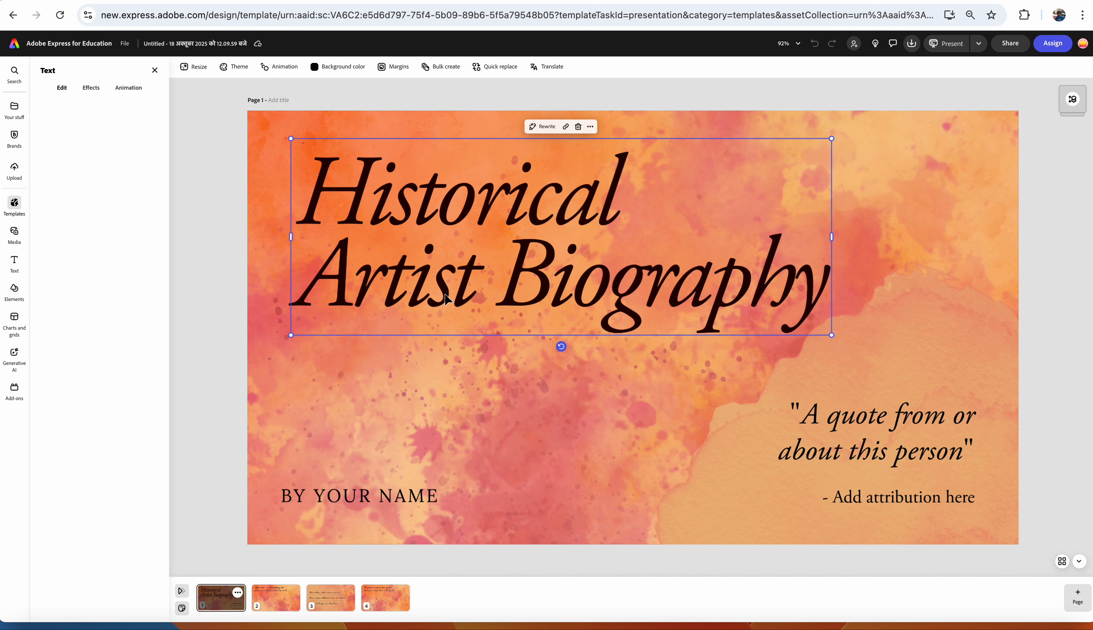
double_click(448, 299)
click(481, 290)
drag(481, 291, 320, 181)
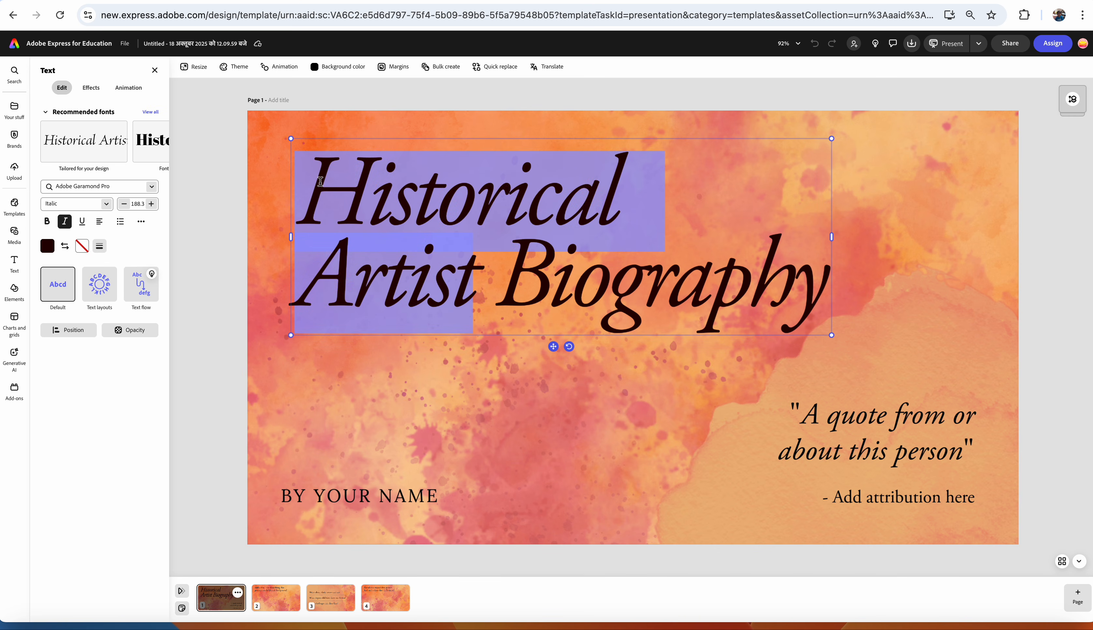
text(Dr)
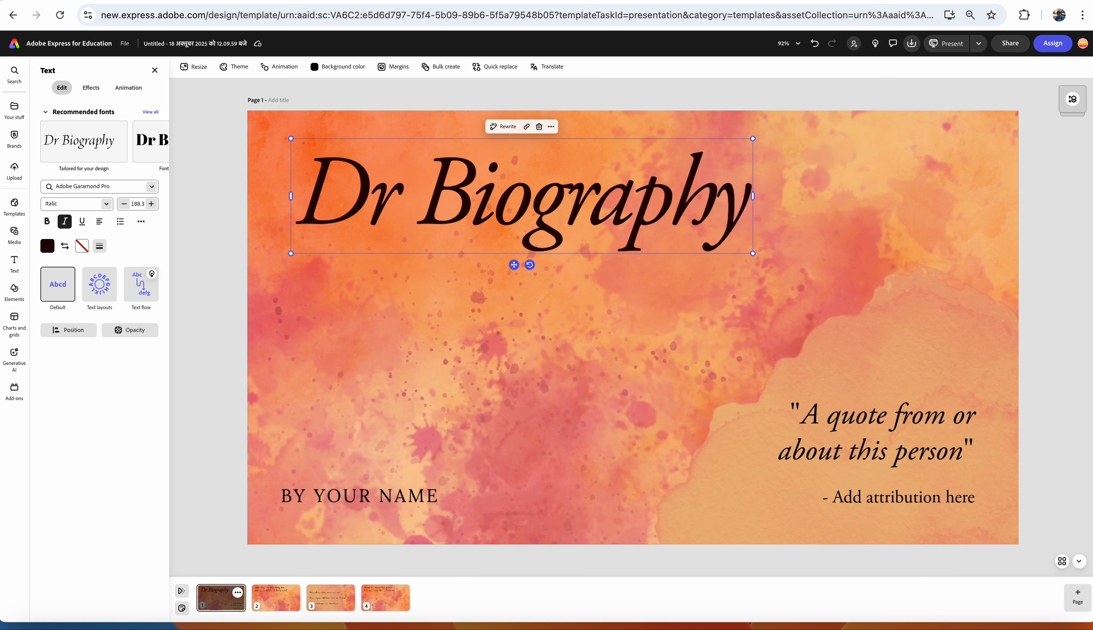
text( Bhim )
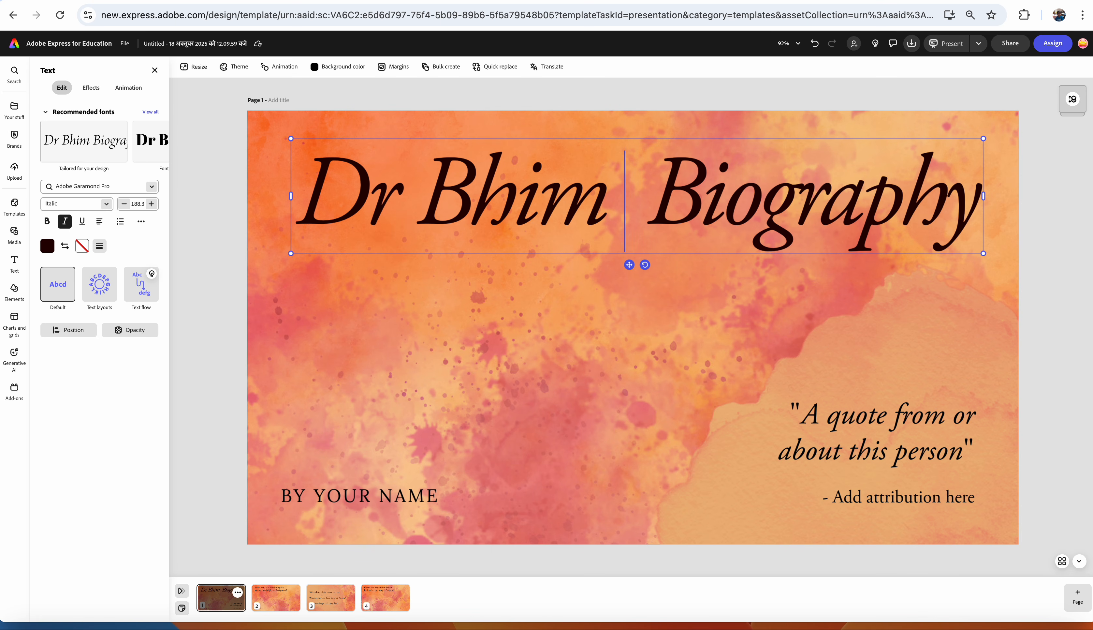
text(Rao Ambedkar)
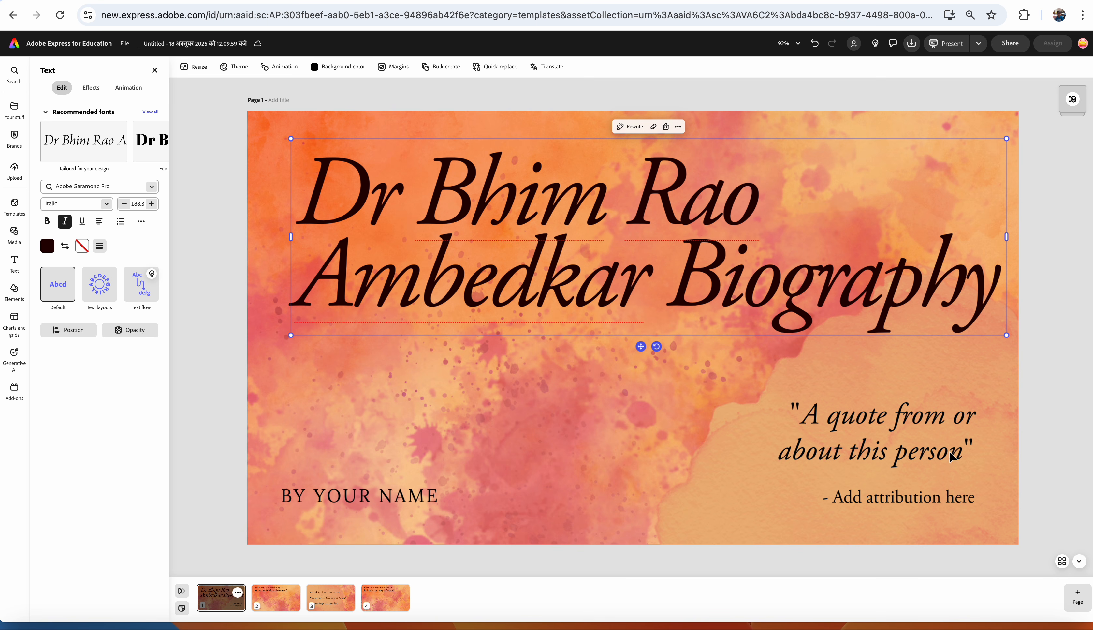
Look through the writing prompts on pages 2, 3 and 4 and return to the title page
click(275, 598)
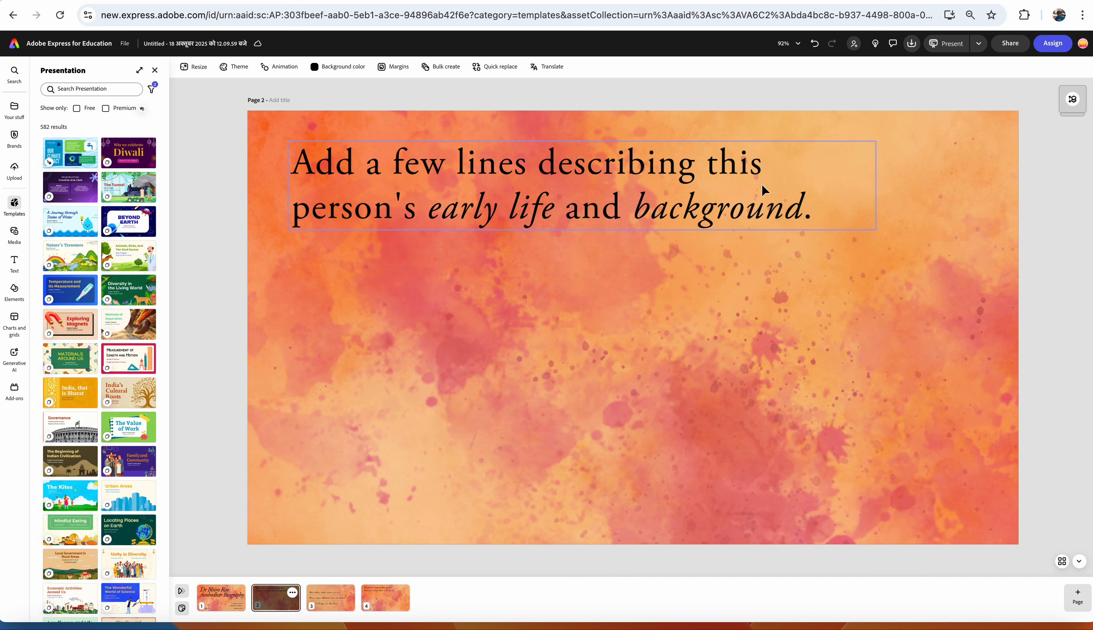
click(331, 597)
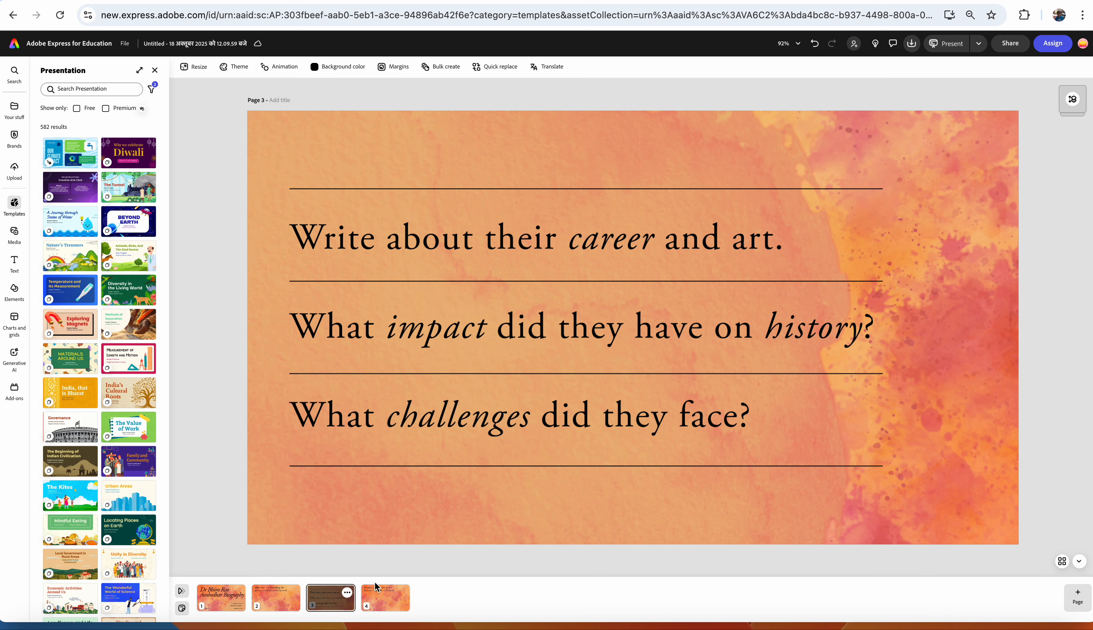
click(375, 606)
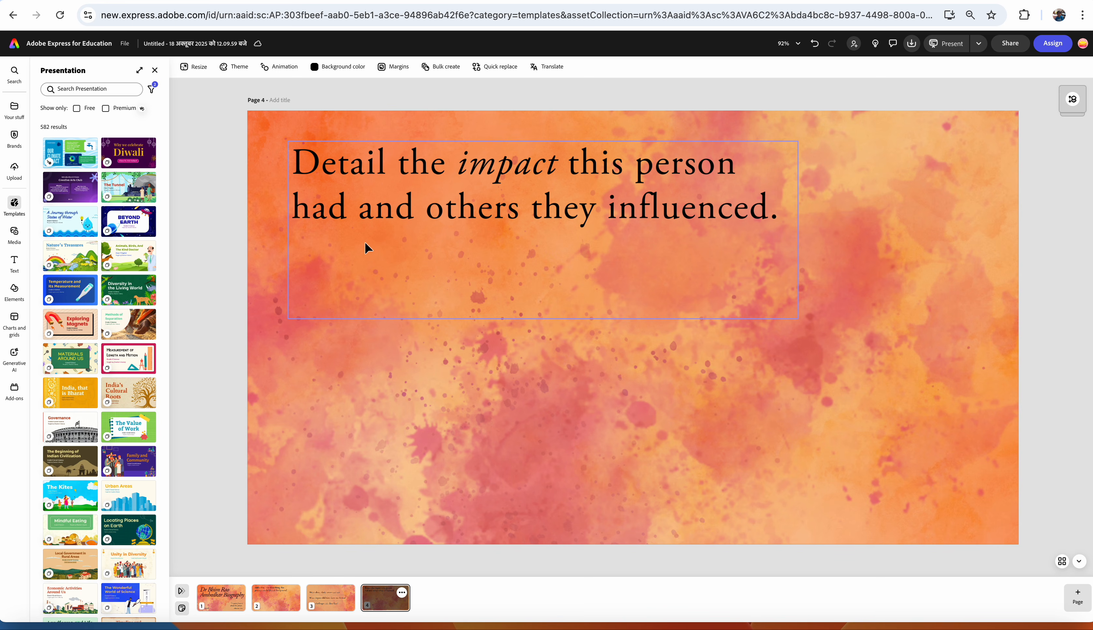
click(217, 589)
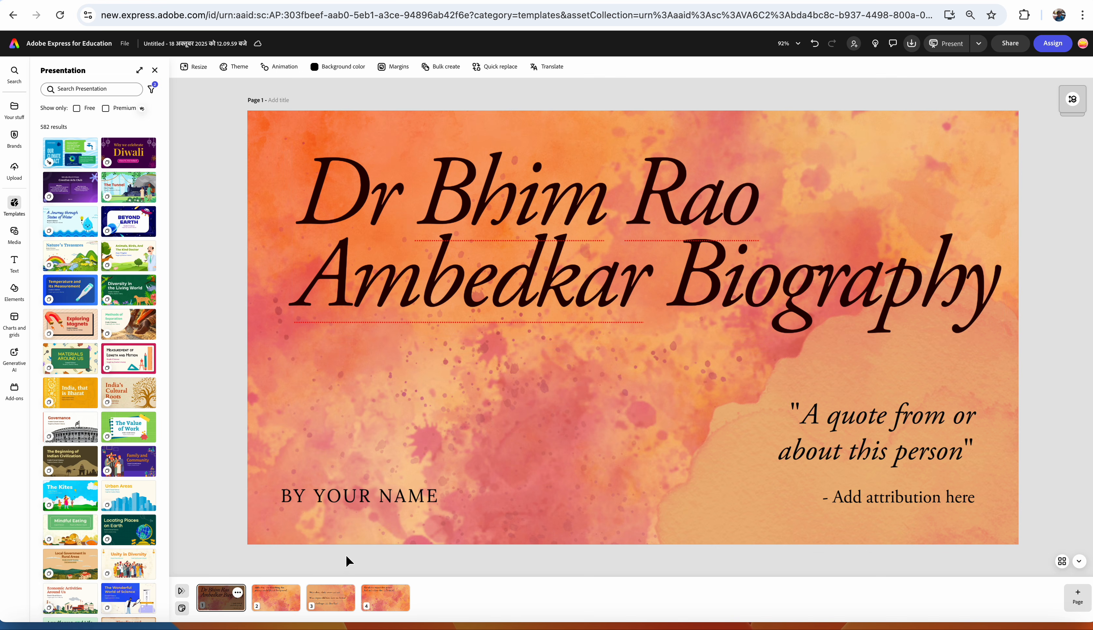
Replace the name in the page 1 title with "Subhadra Kumari Chauhan", keeping the word "Biography"
click(484, 273)
double_click(637, 281)
click(657, 279)
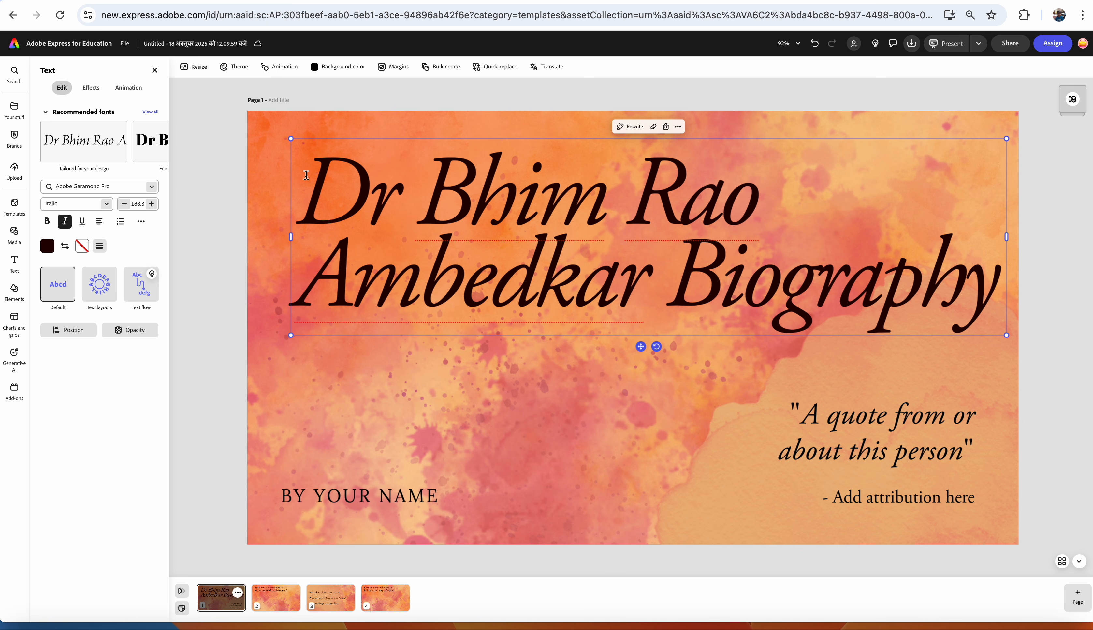
drag(305, 174, 646, 283)
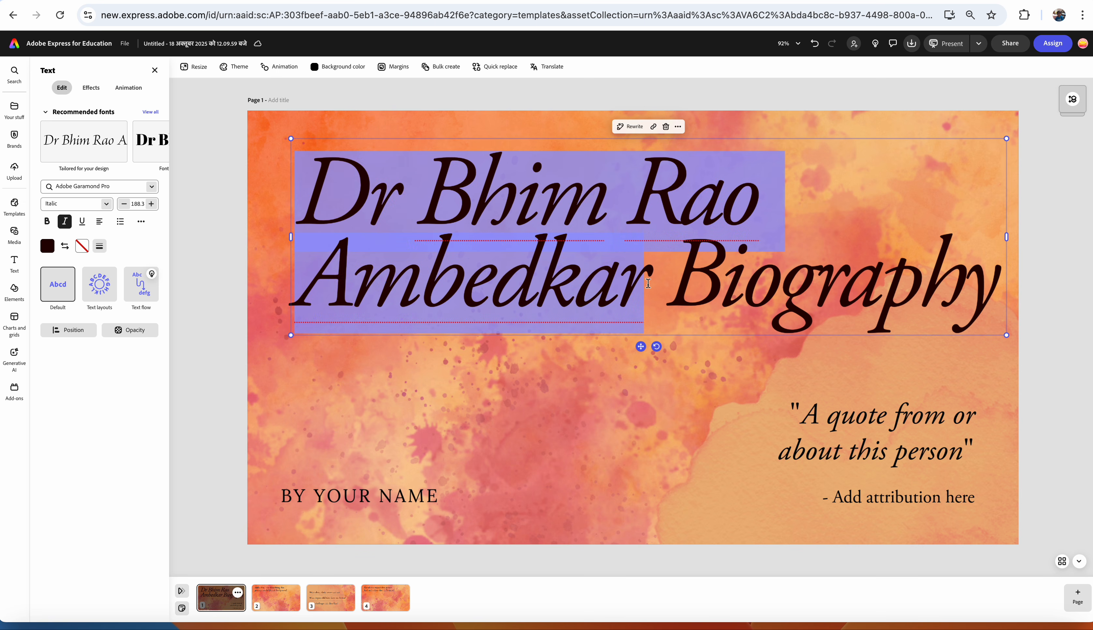
text(Sub)
text(hadra)
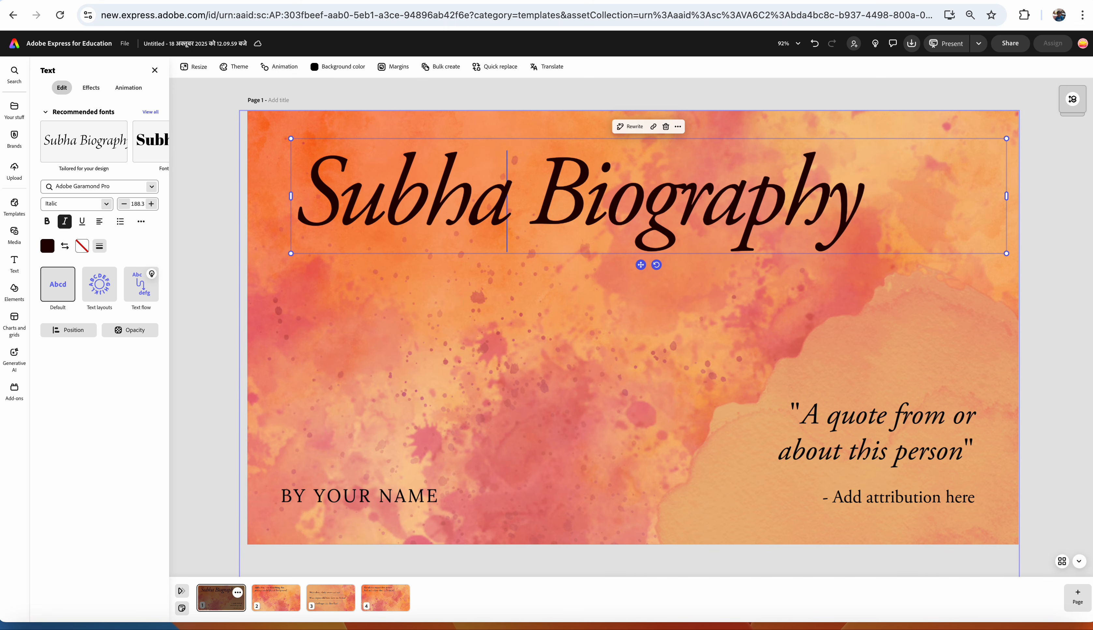
text( Kumari Cha)
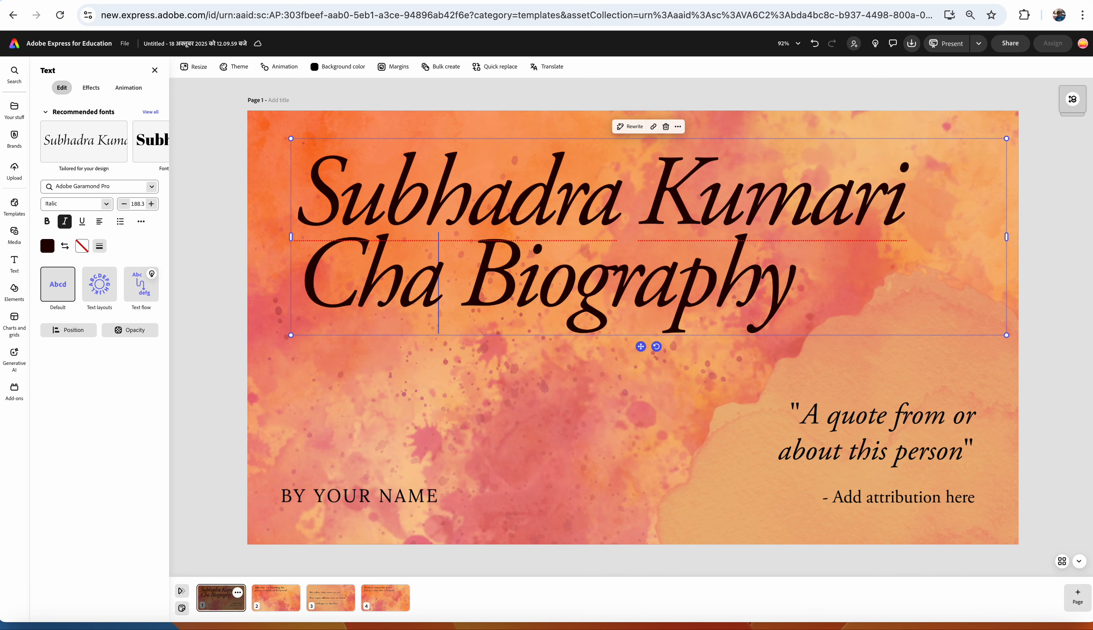
text(uhan)
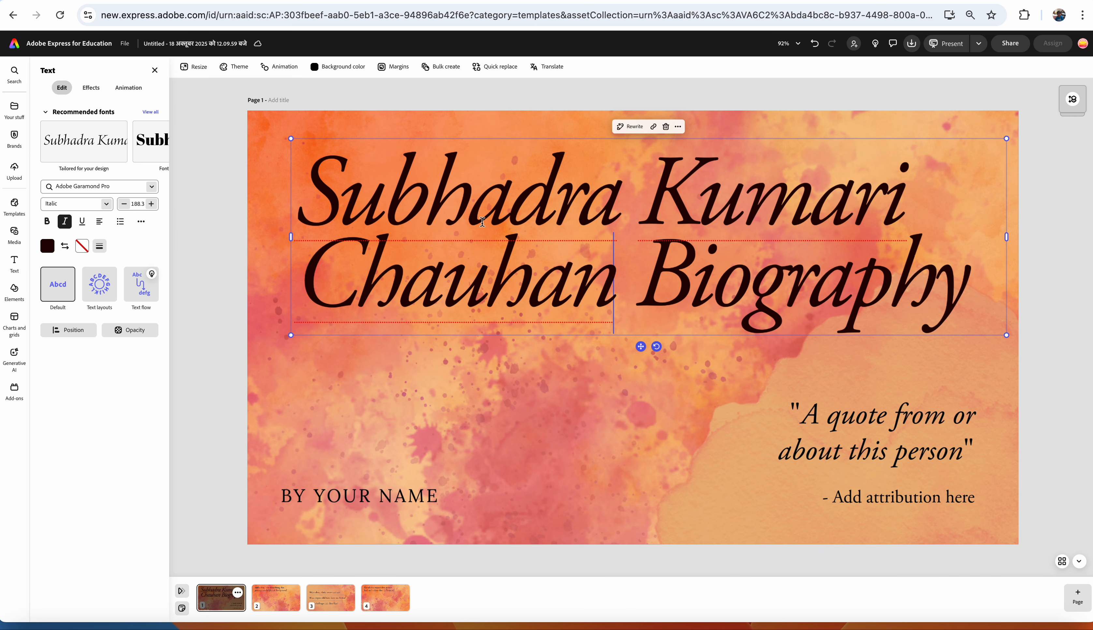
Translate all pages of the presentation into Hindi and open the Hindi title page for editing
drag(319, 163, 970, 289)
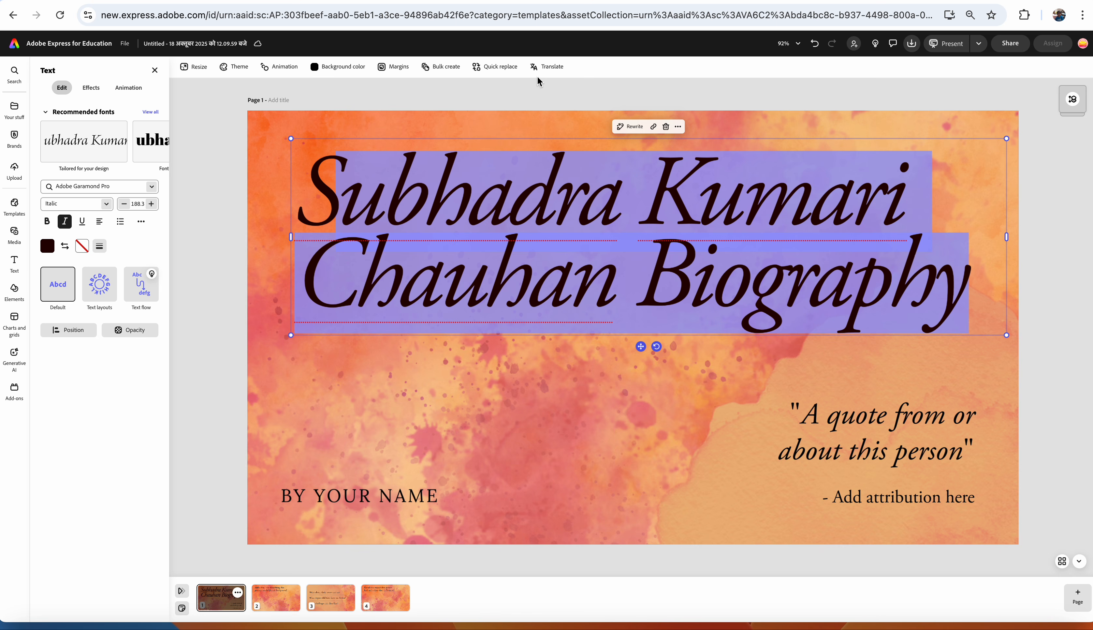
click(333, 172)
drag(307, 153, 968, 282)
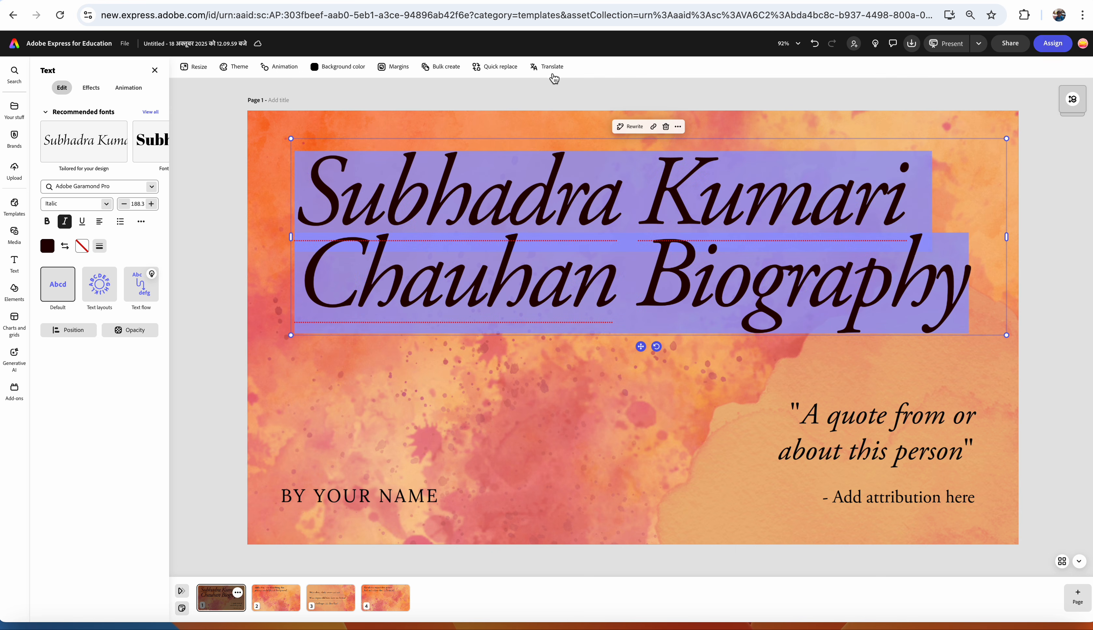
click(553, 73)
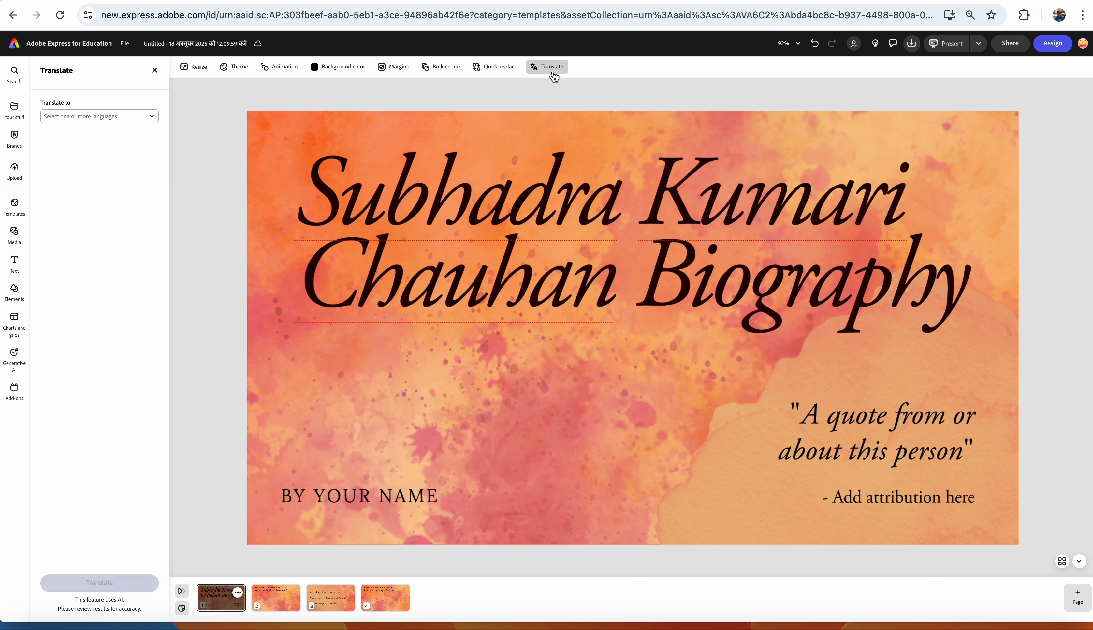
click(85, 117)
text(hi)
click(62, 183)
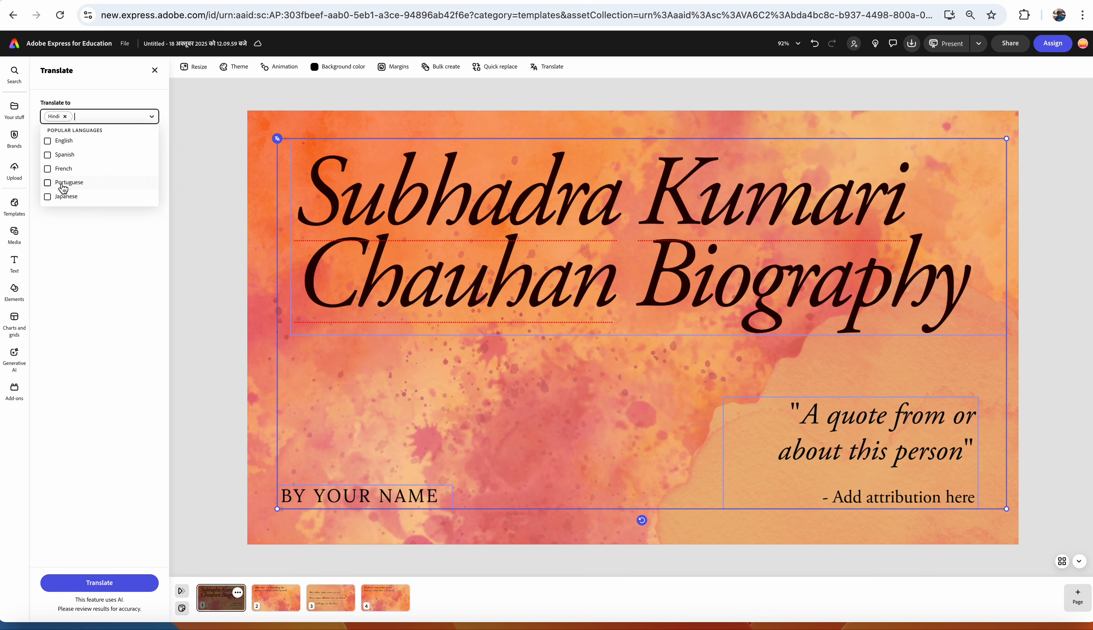
click(106, 582)
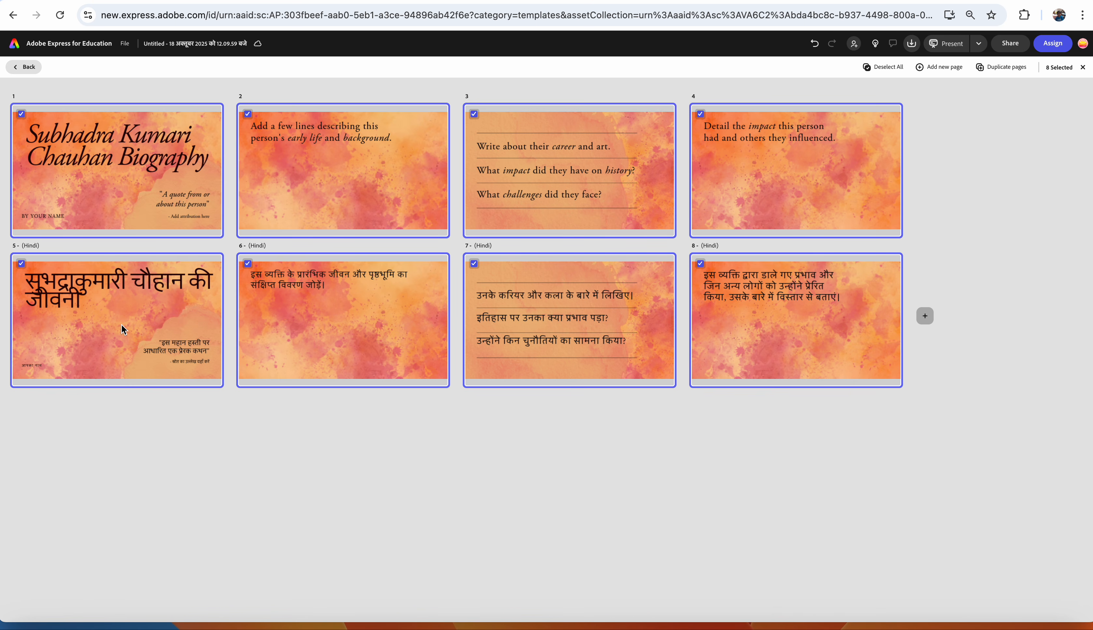
click(122, 323)
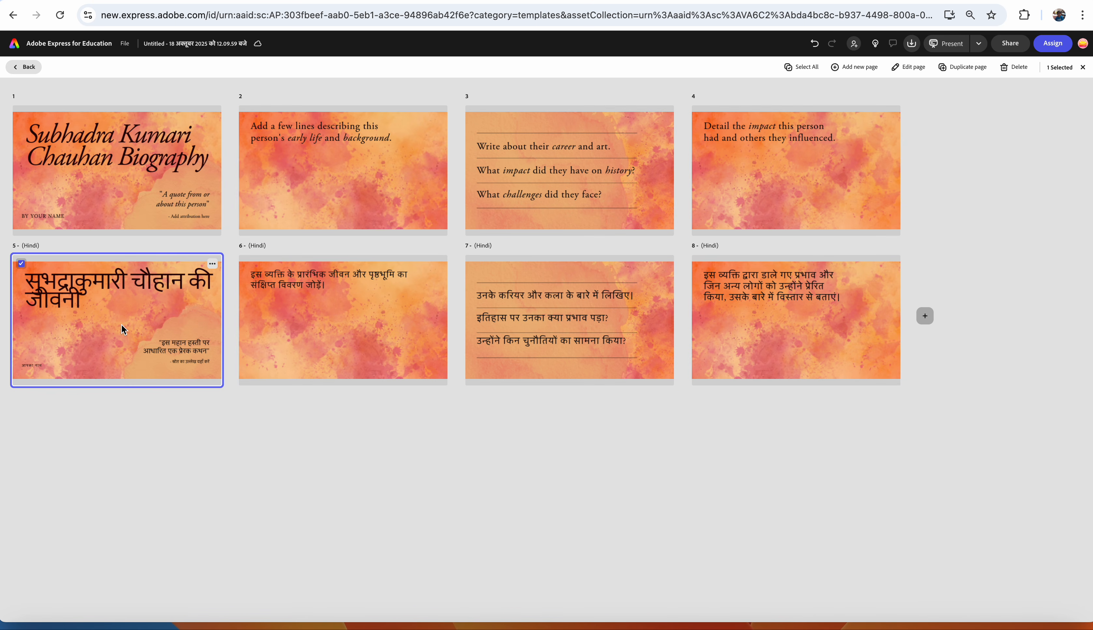
double_click(121, 324)
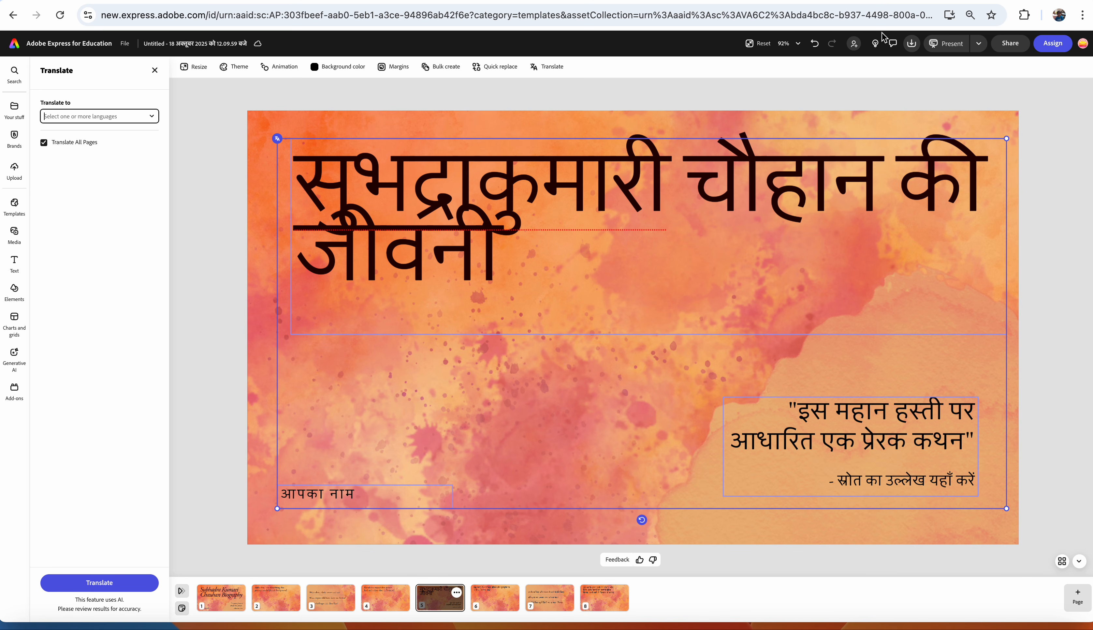
Create a view-only link for the presentation with author display and remixing allowed, and copy the link
click(1005, 47)
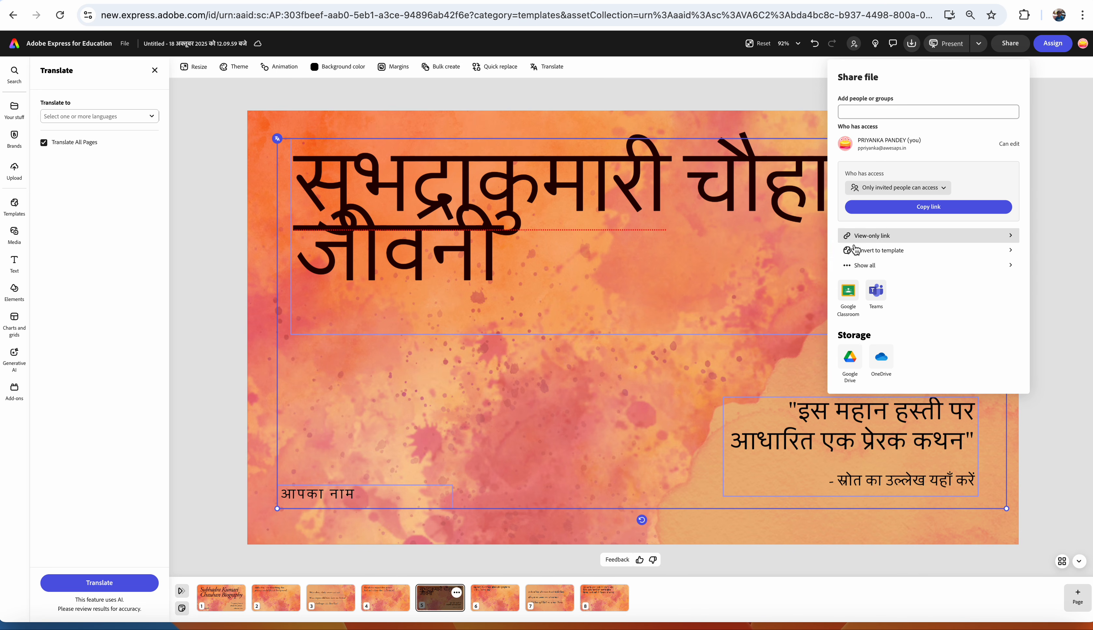
click(919, 236)
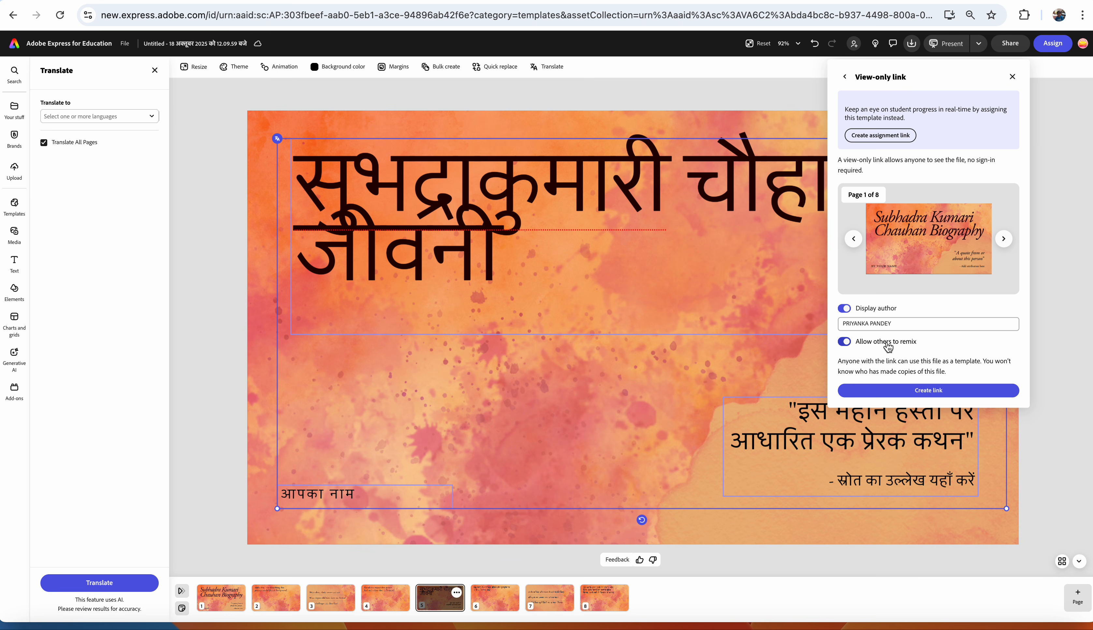
click(892, 395)
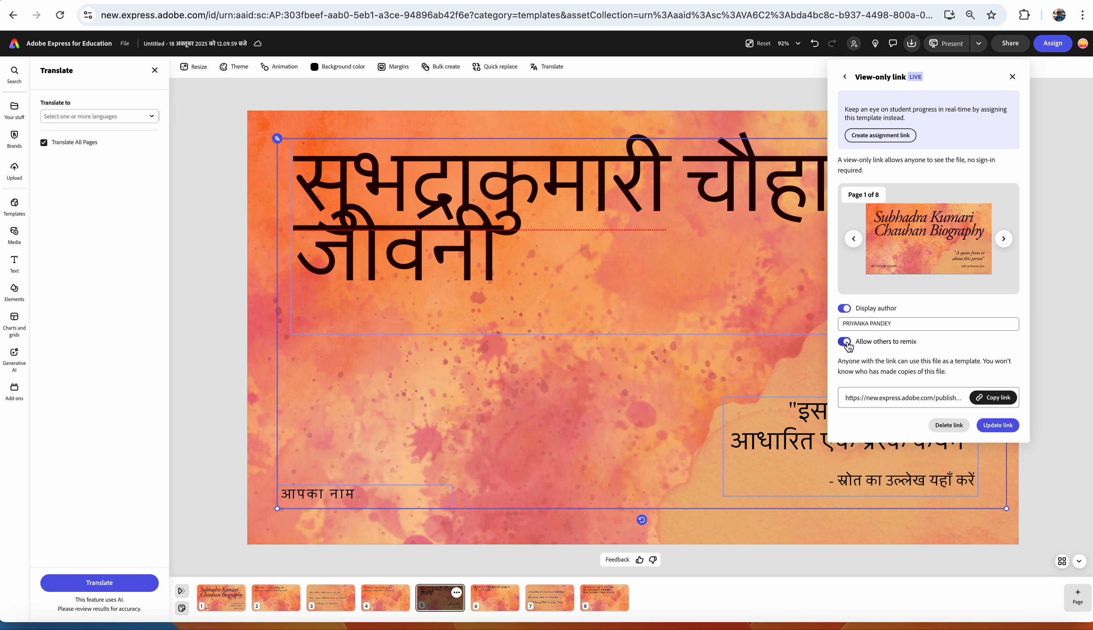
click(999, 404)
click(15, 49)
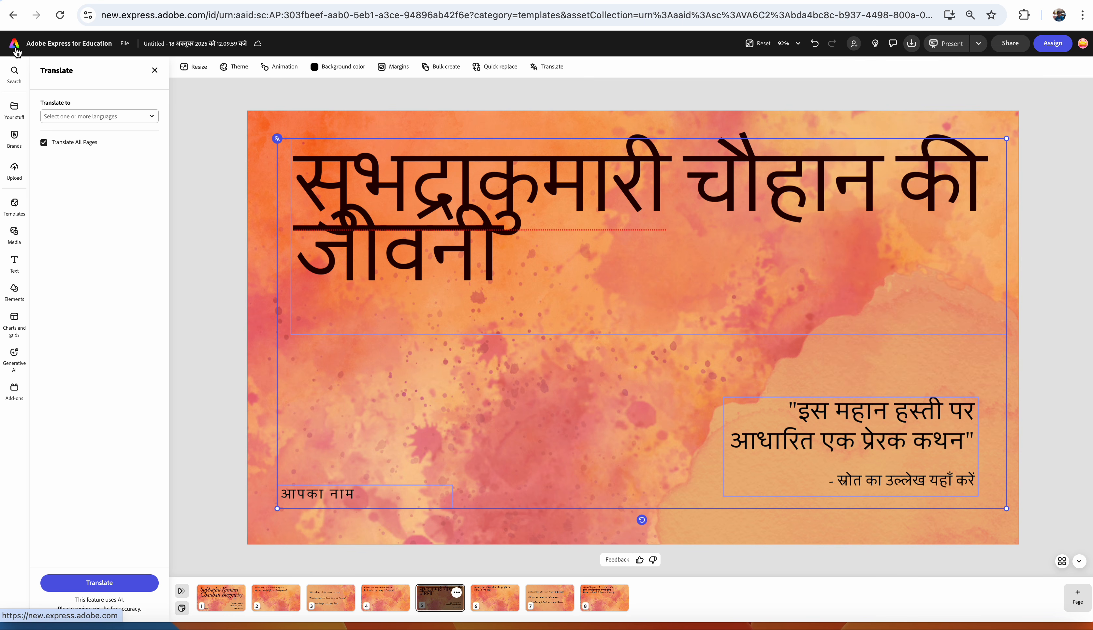
In Classrooms, create a class named "history class" with the subject Social Studies and grade 6
click(15, 51)
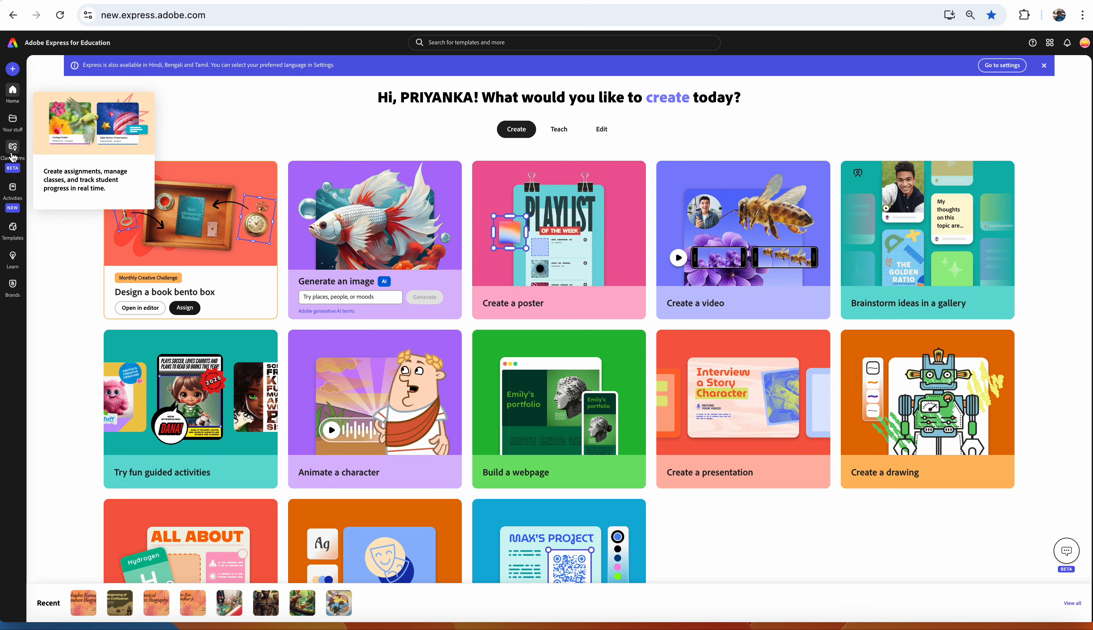
click(13, 159)
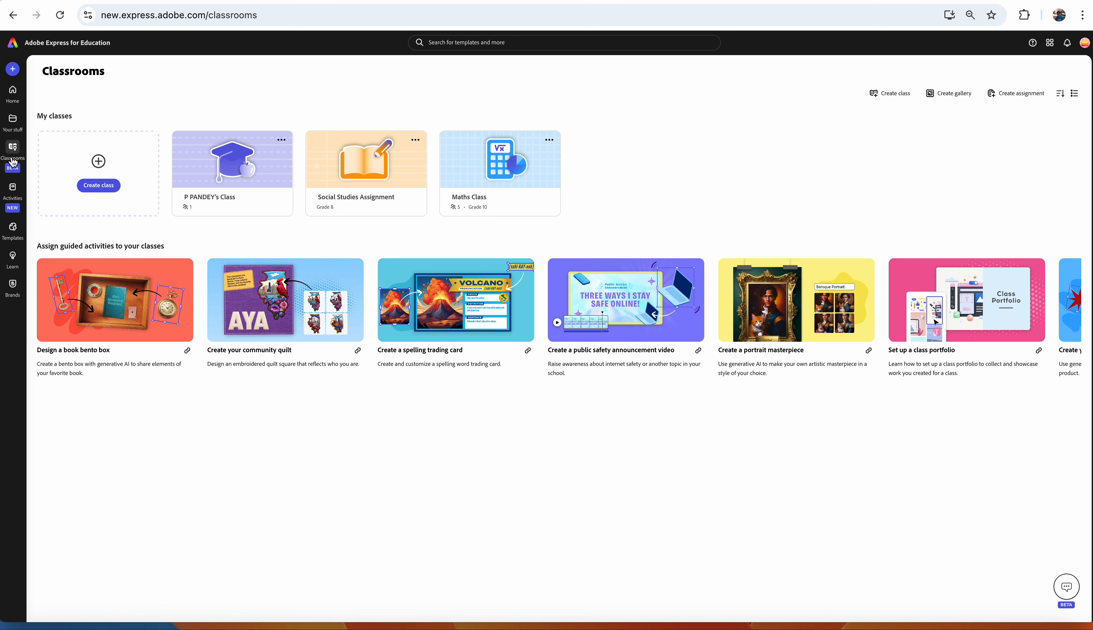
click(894, 93)
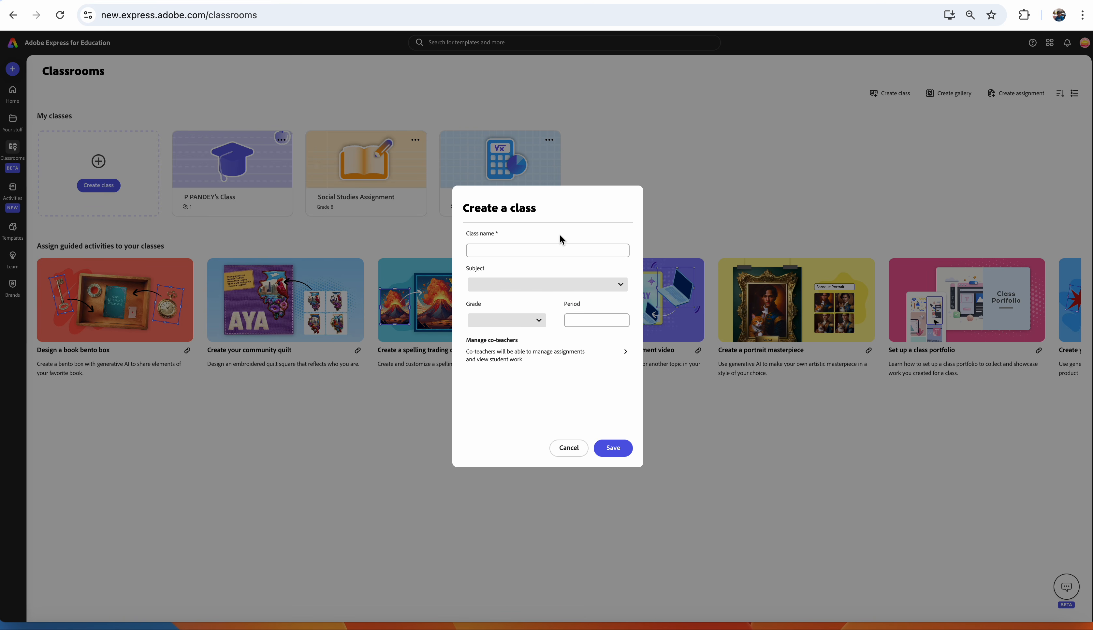
click(539, 250)
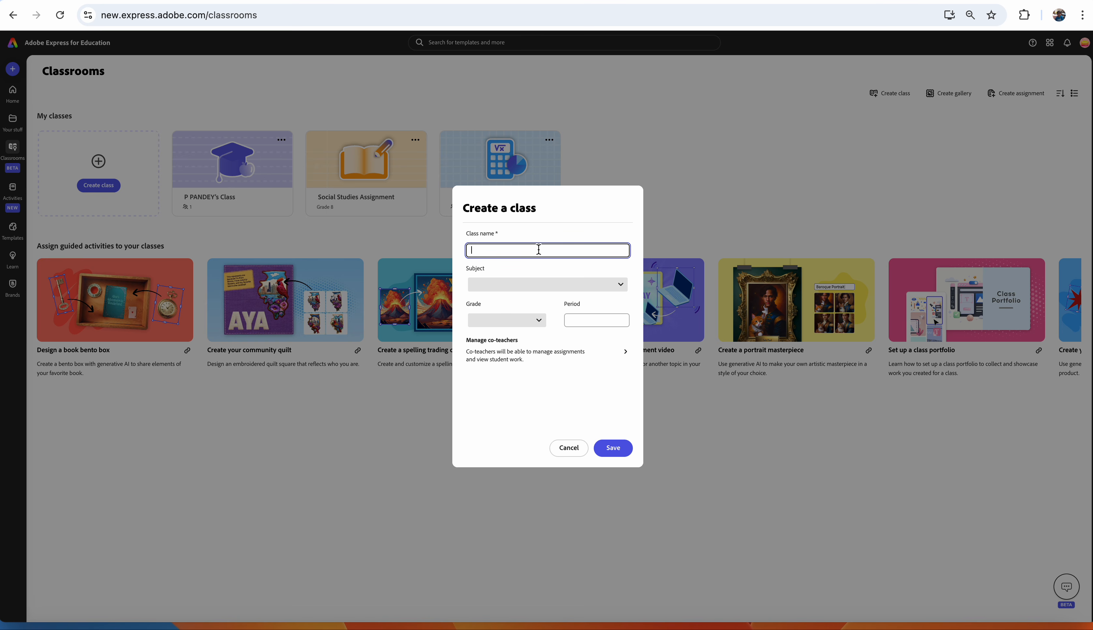
text(history class)
click(558, 284)
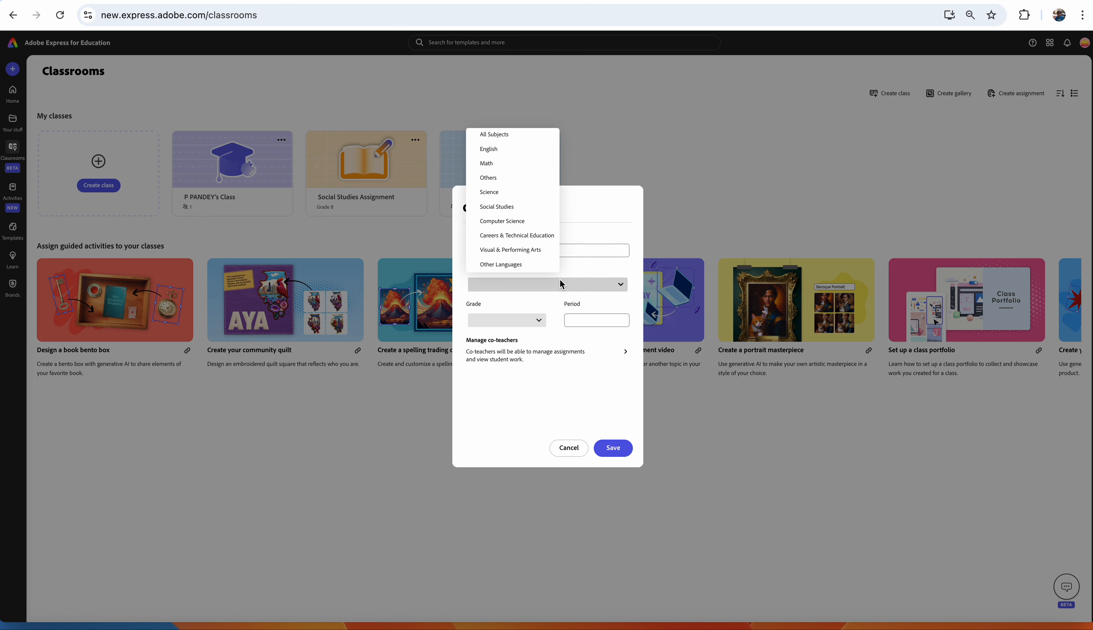
click(509, 211)
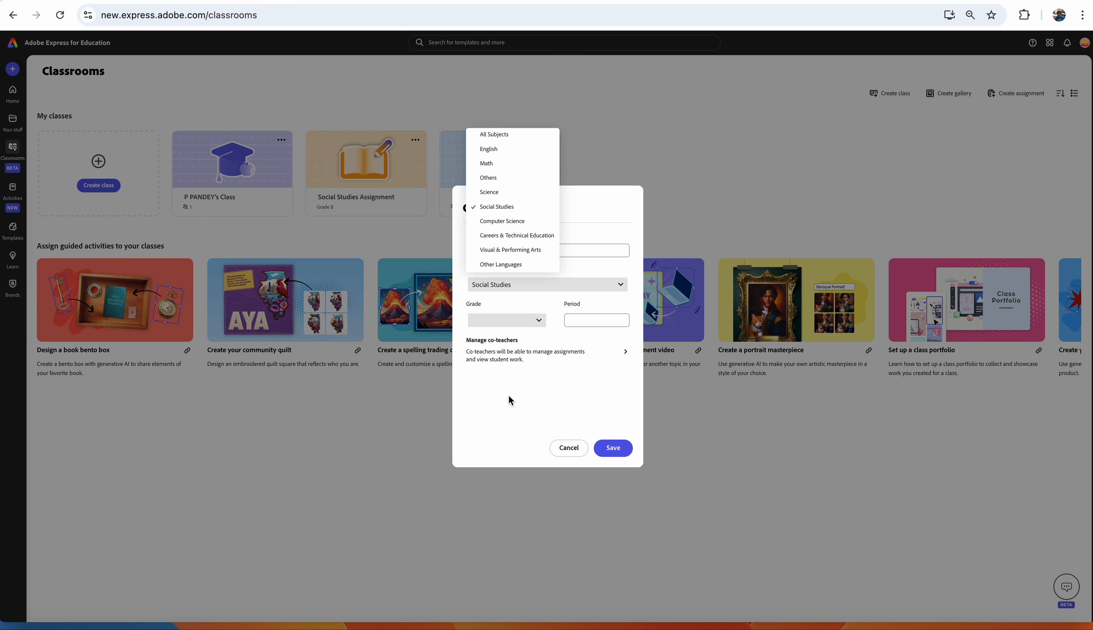
click(537, 321)
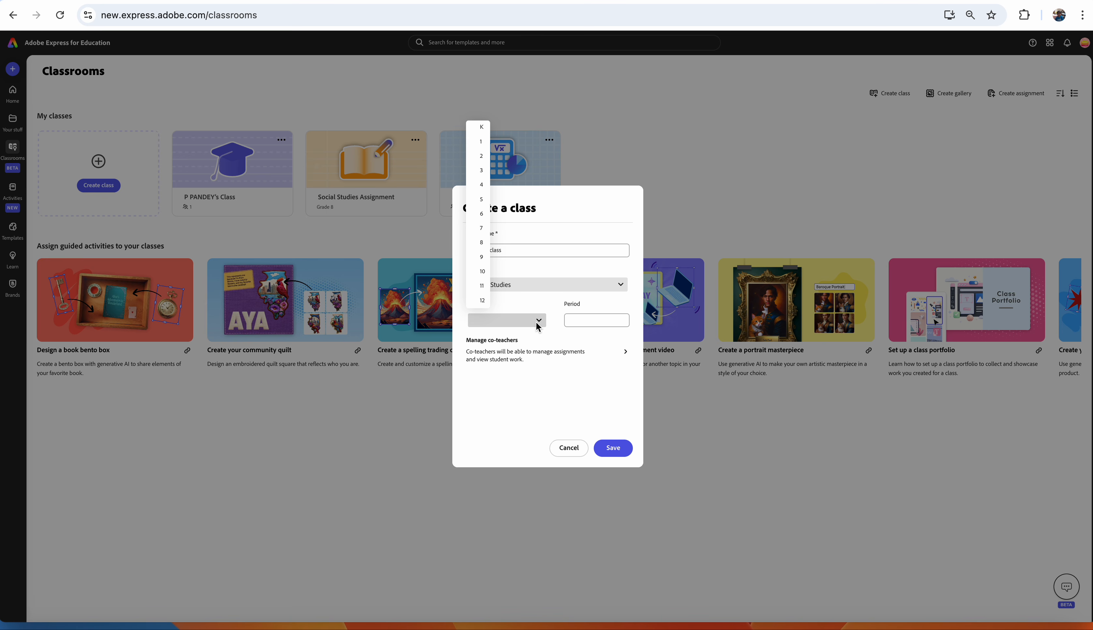
click(481, 213)
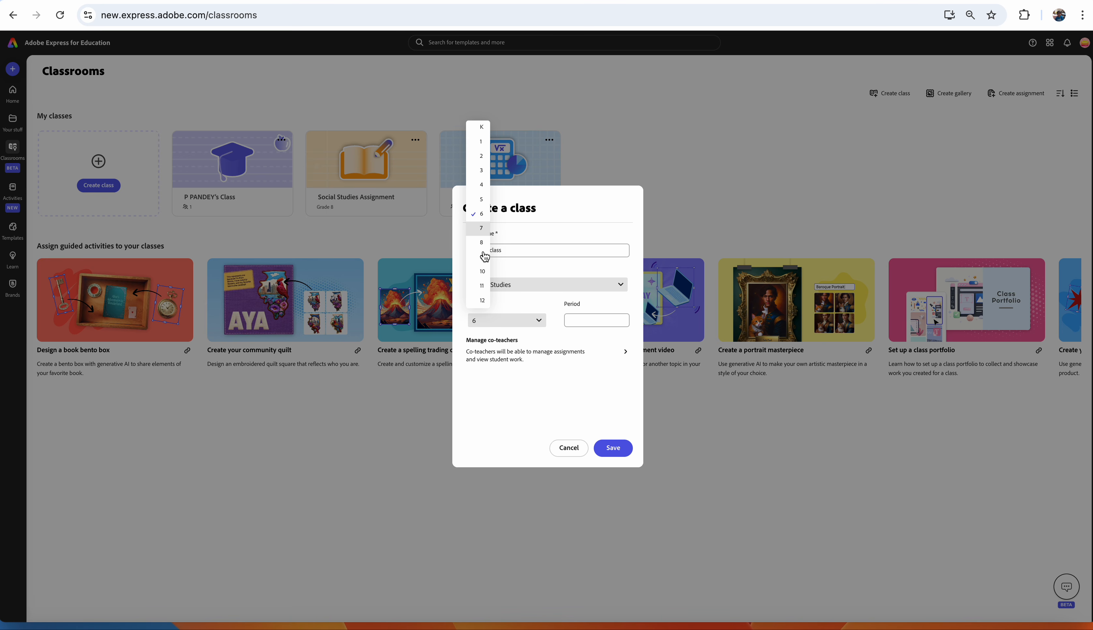
click(615, 448)
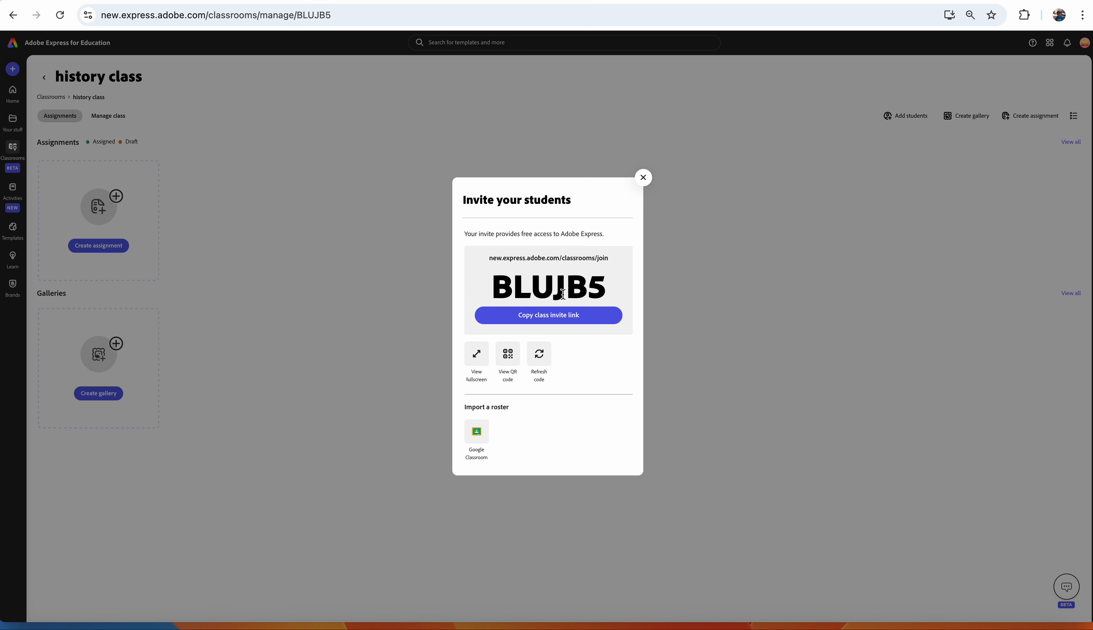
Copy the invite link for the history class and close the student invitation
click(550, 320)
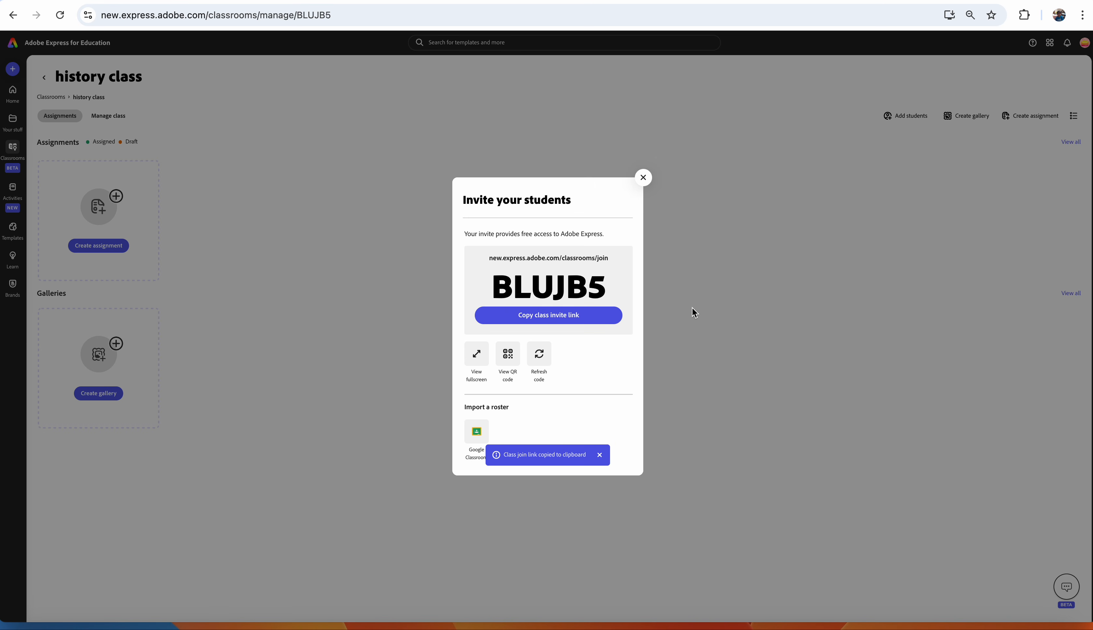
click(643, 178)
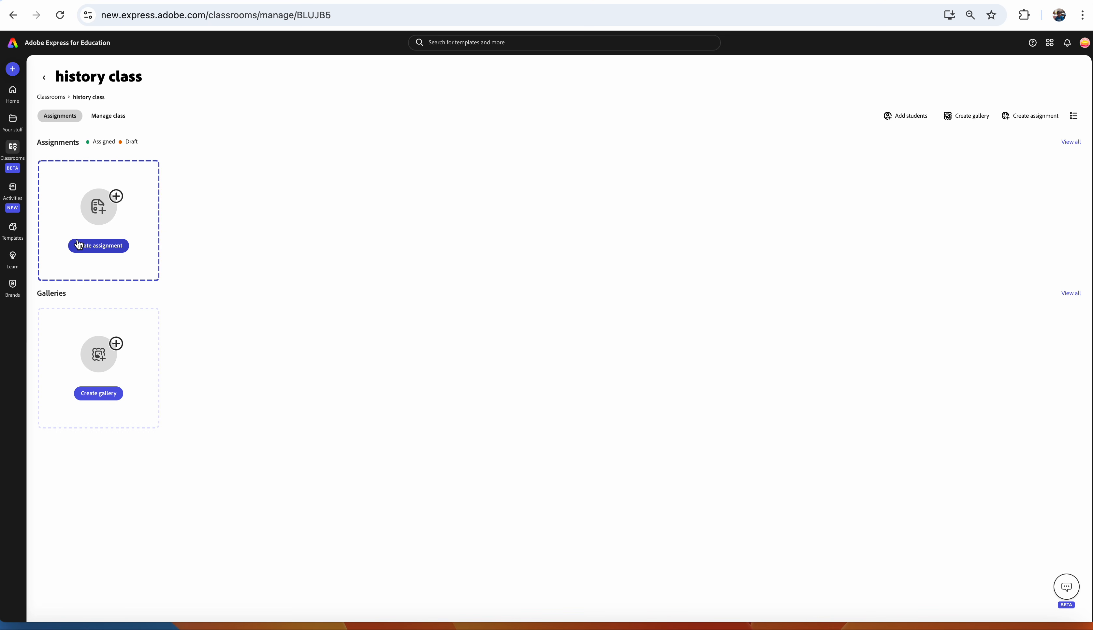
Start a new assignment for the history class with the title "social studies assignment 1"
click(97, 246)
click(325, 265)
text(so)
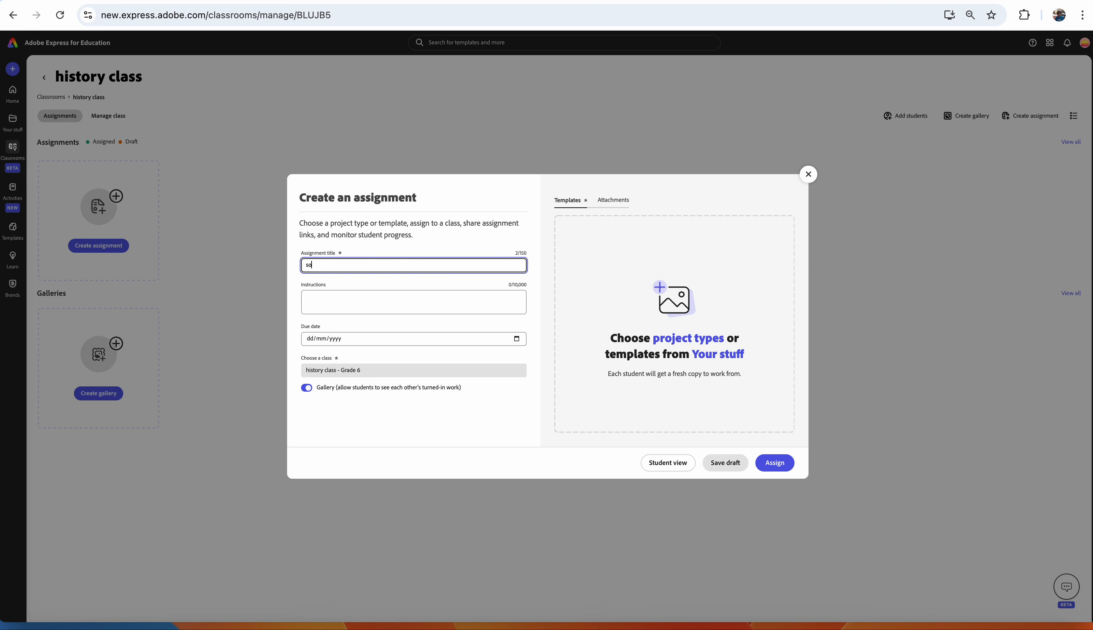
text(cial studies assignment 1)
Enter the assignment instructions "Complete the given slides" and set the due date to 05/11/2025
click(358, 294)
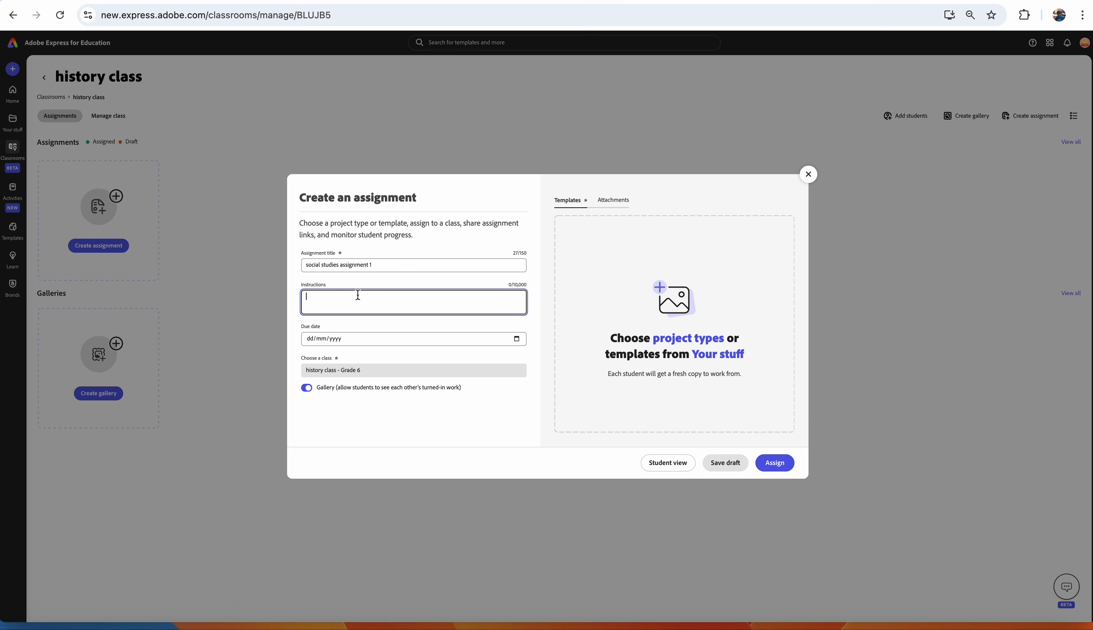
text(Complet et)
text(eh given slides)
click(329, 300)
key(Delete)
key(Delete)
key(Delete)
key(Delete)
text(e the)
click(518, 339)
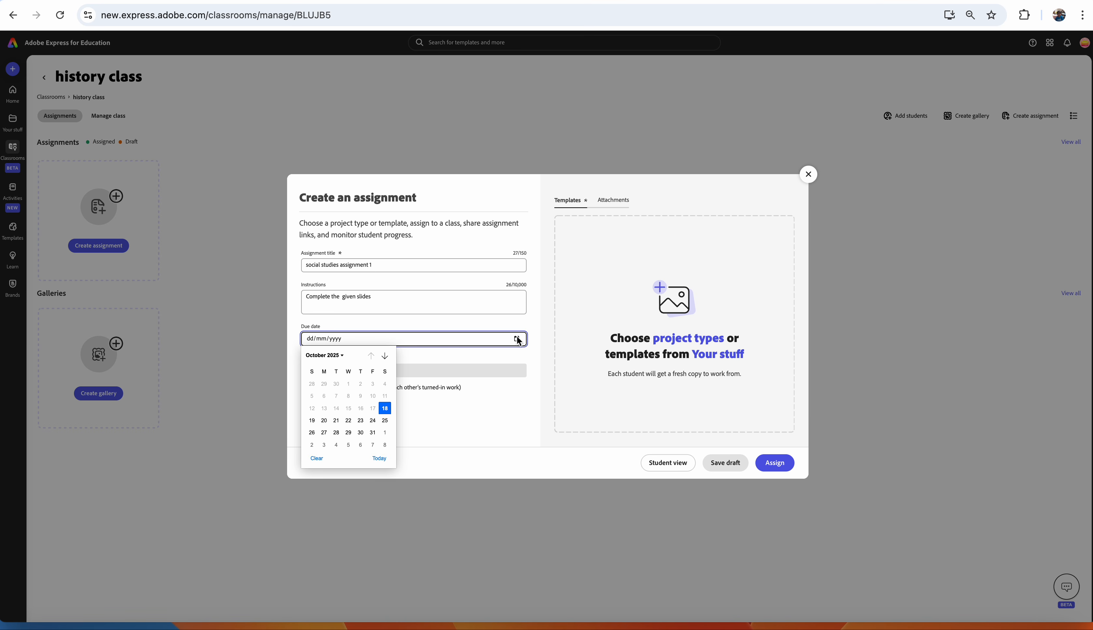
click(348, 445)
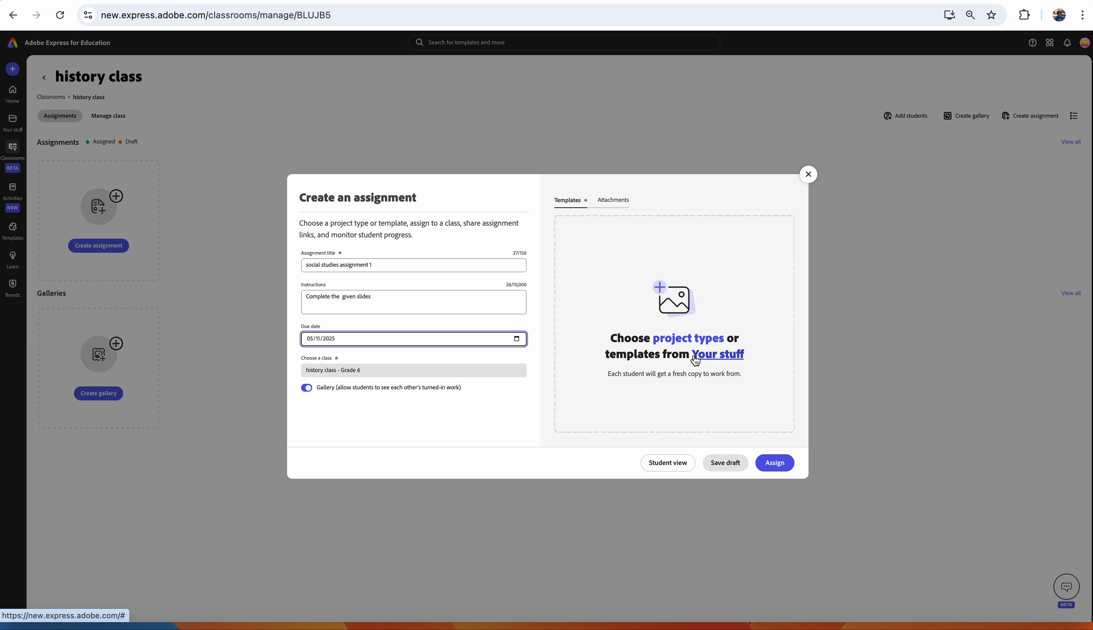
Attach the "Dr Bhim rao Ambedkar Biography" presentation from Your stuff as the template and assign the work to the class
click(717, 354)
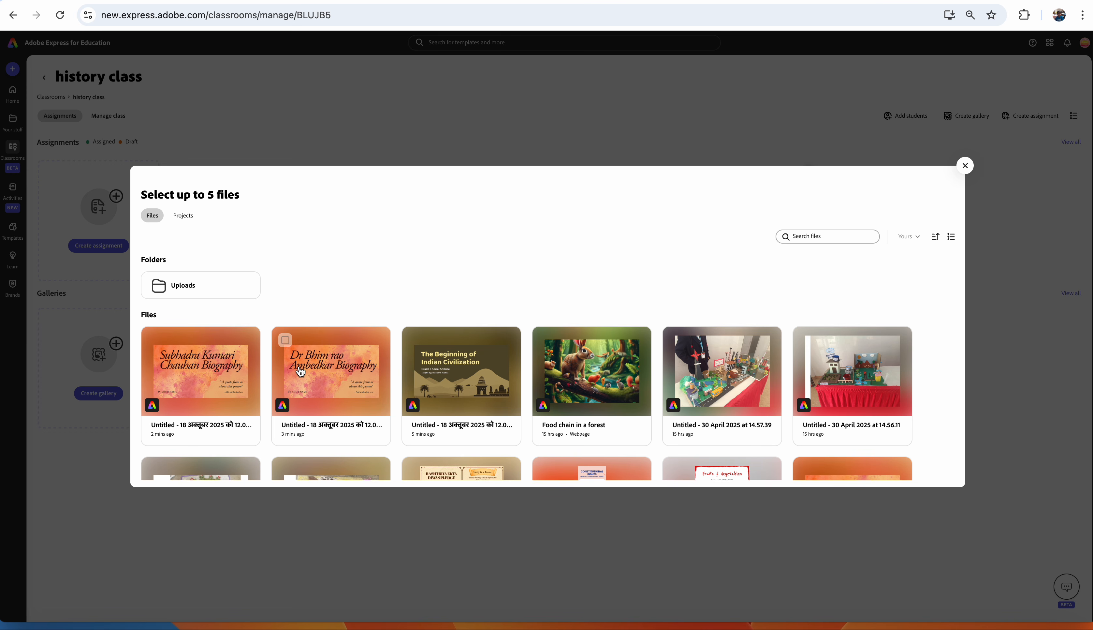
click(343, 372)
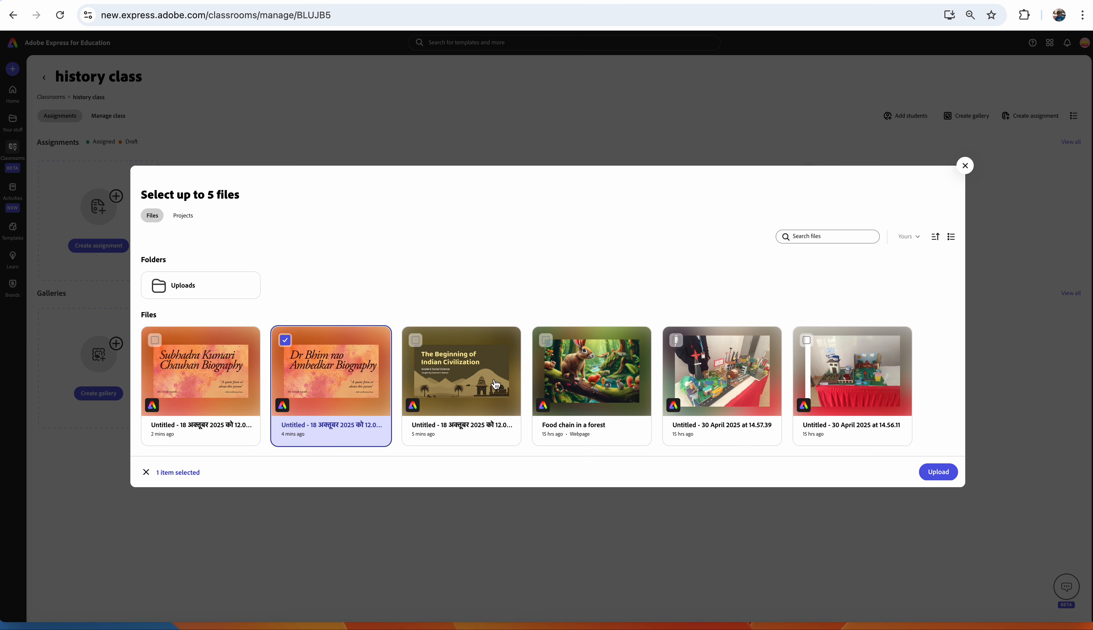
click(938, 471)
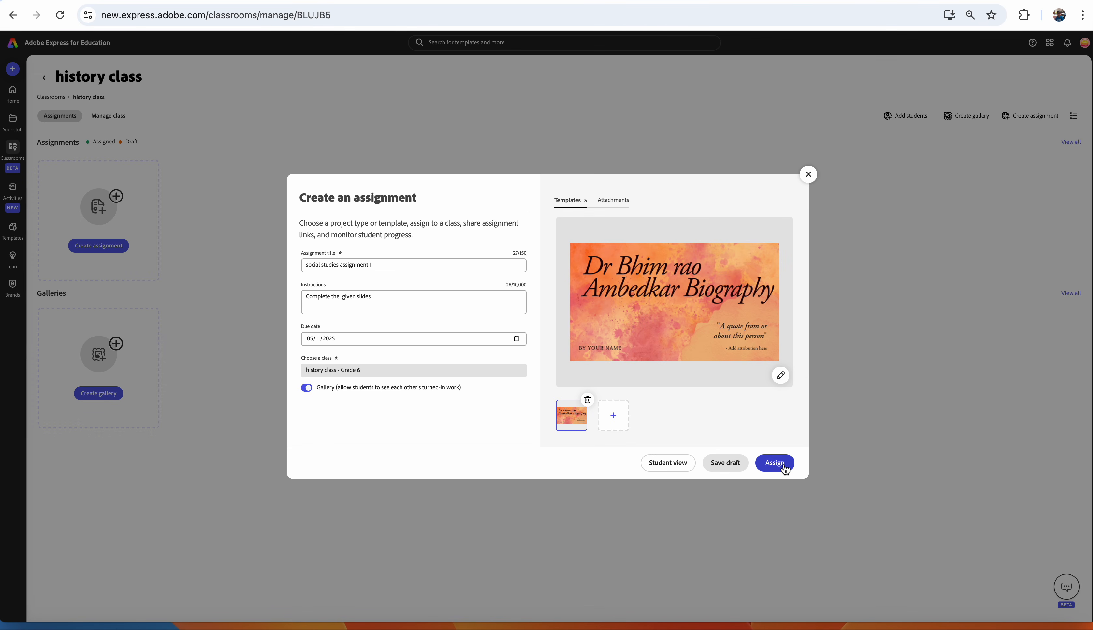
click(775, 462)
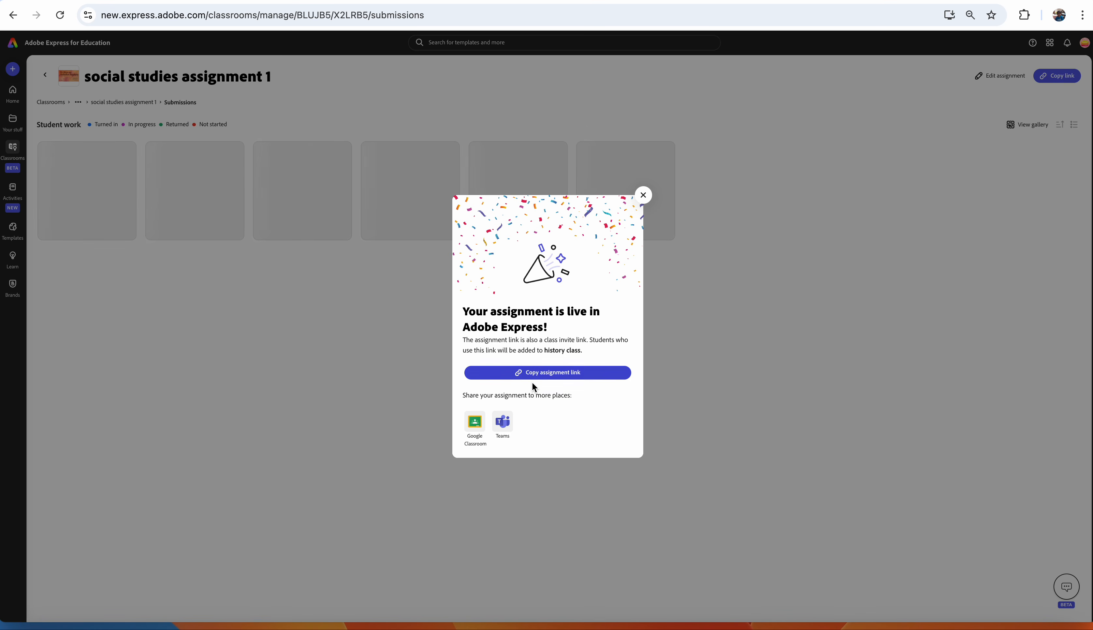
Copy the link to the published assignment and open its gallery of student work
click(548, 373)
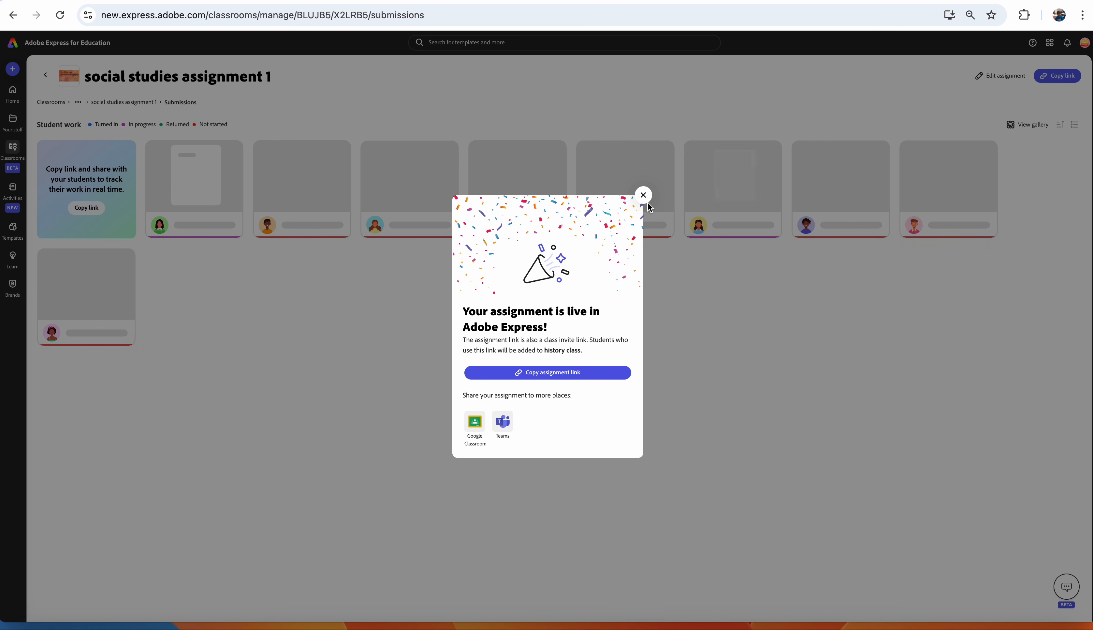
click(555, 374)
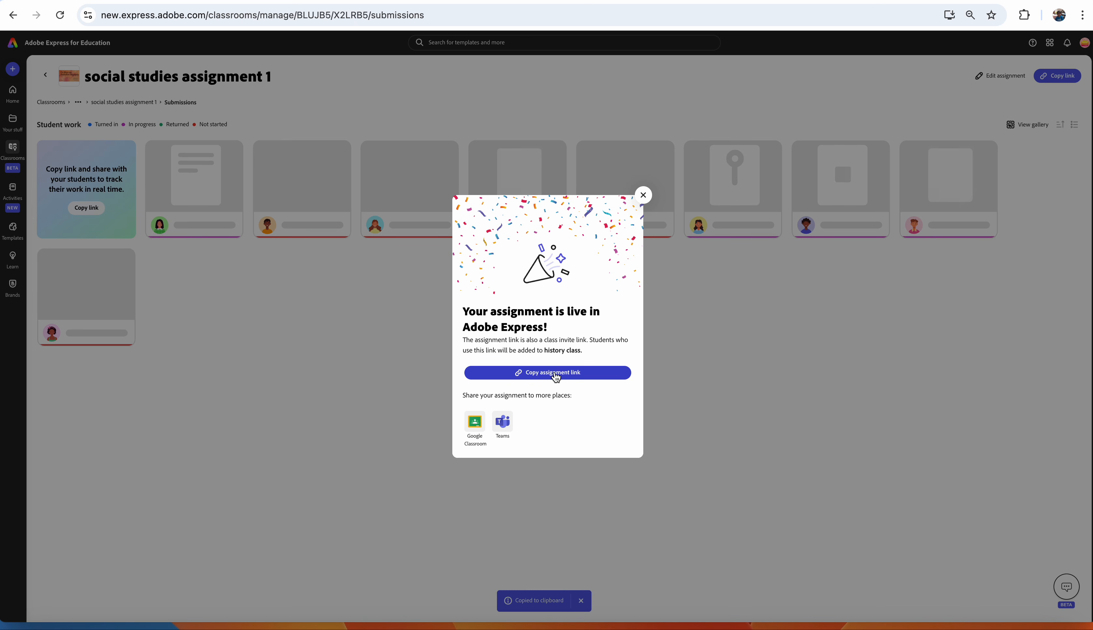
click(643, 196)
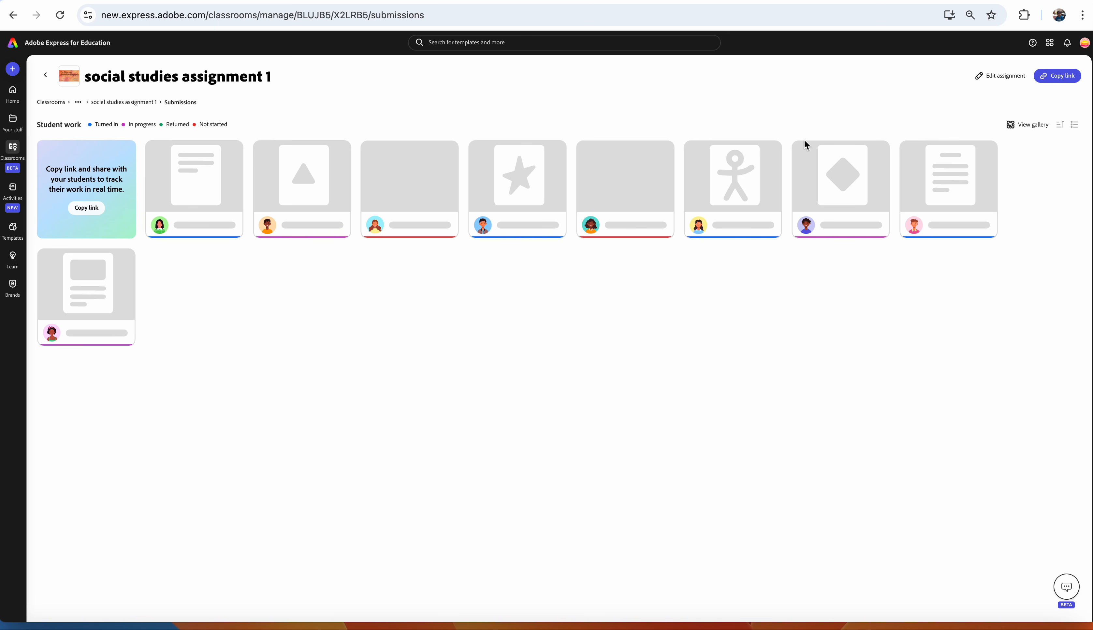
click(1027, 126)
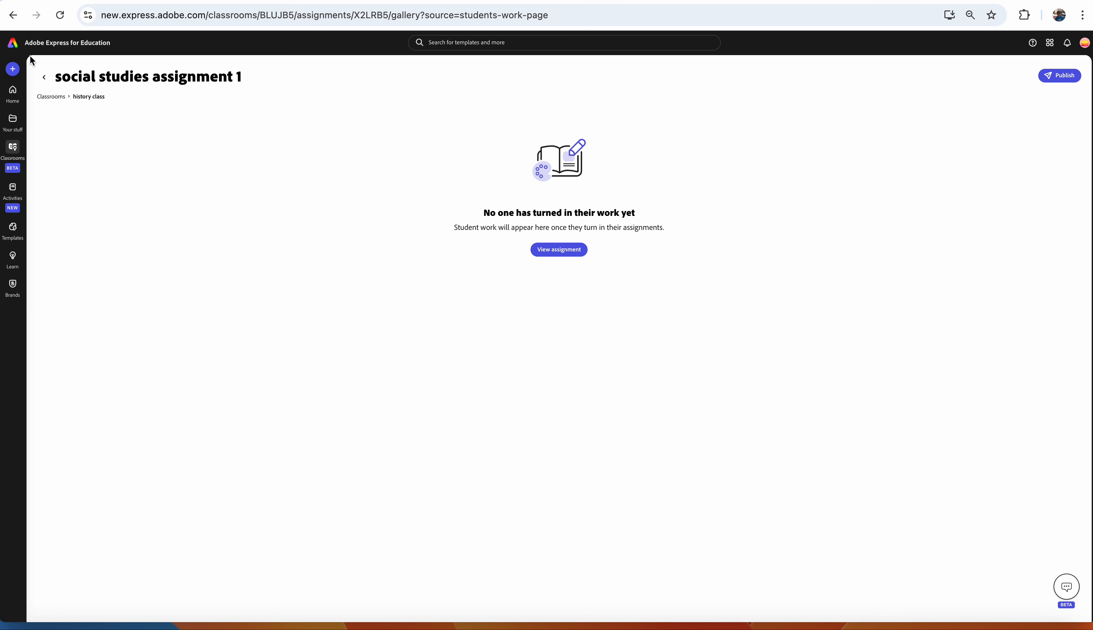
Return to the home page and create a new blank webpage with the "Create your own" option
click(16, 50)
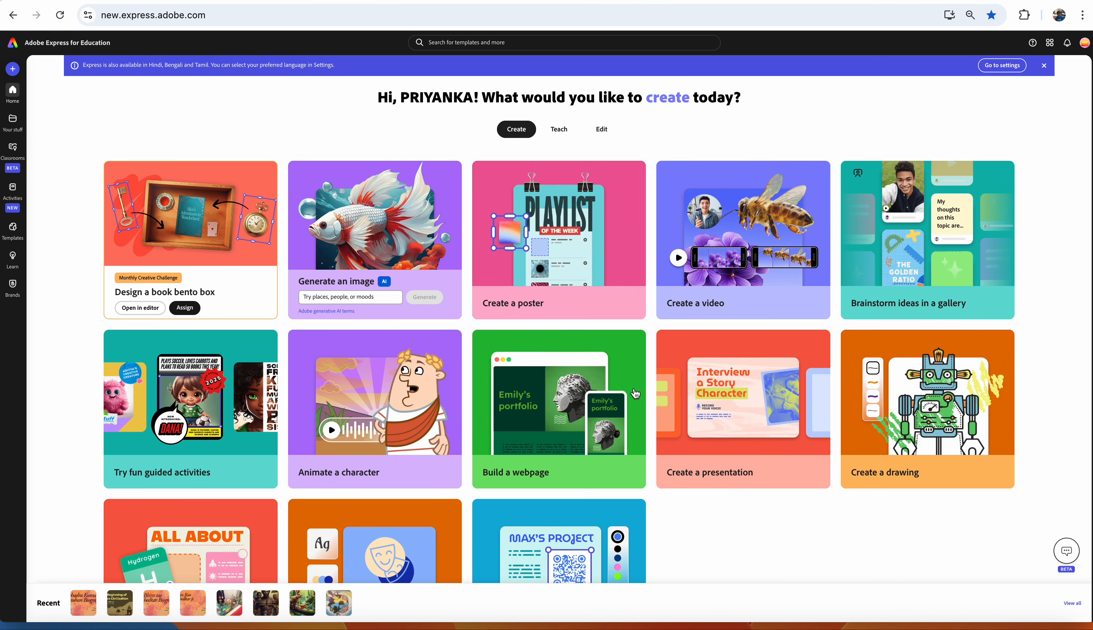
scroll(779, 468, down, 1)
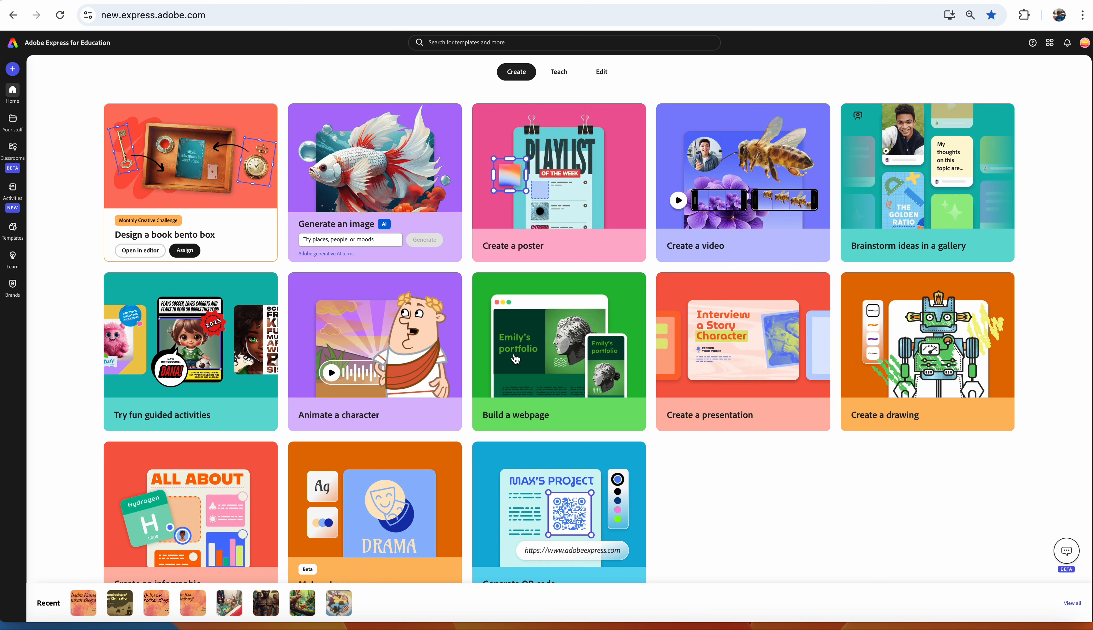
click(536, 381)
scroll(537, 382, down, 1)
scroll(534, 381, down, 10)
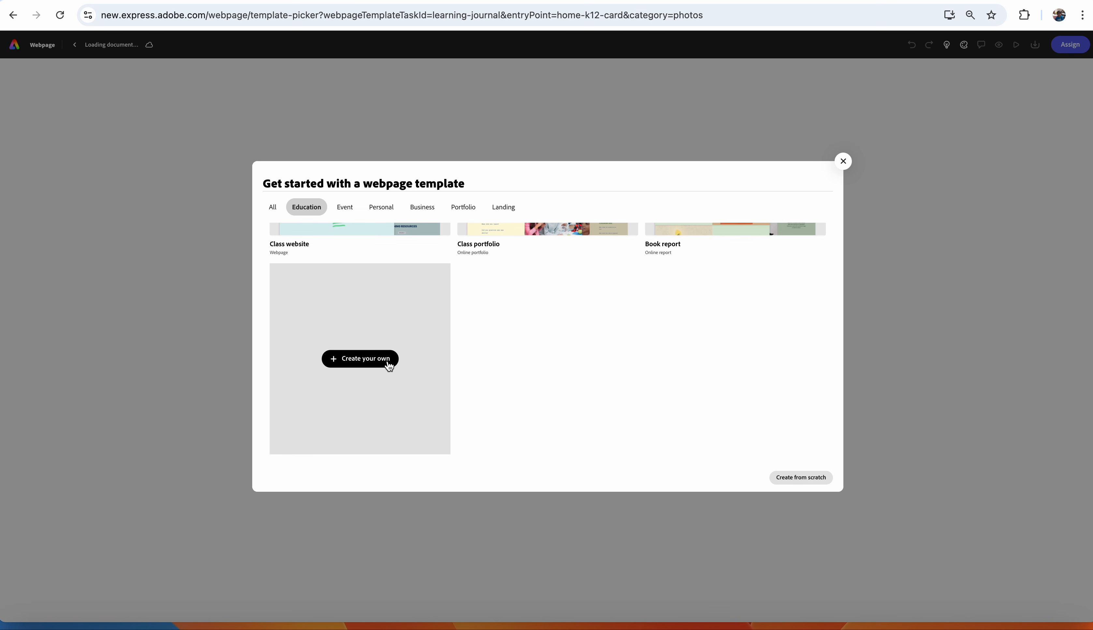
click(388, 363)
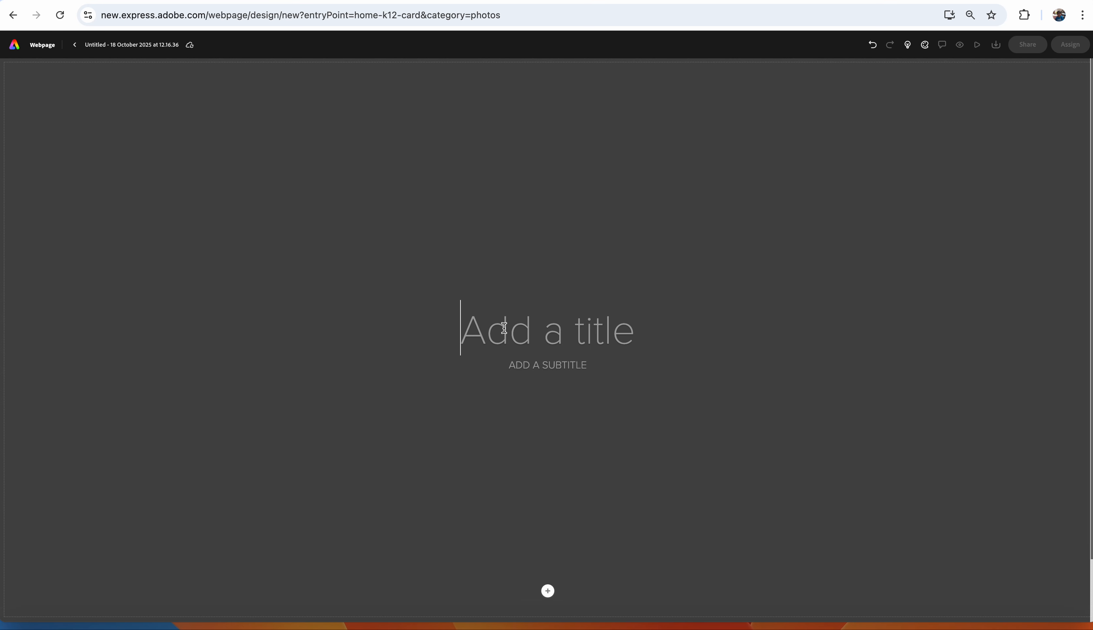
Enter "Formative assessment" as the webpage's title
text(Format)
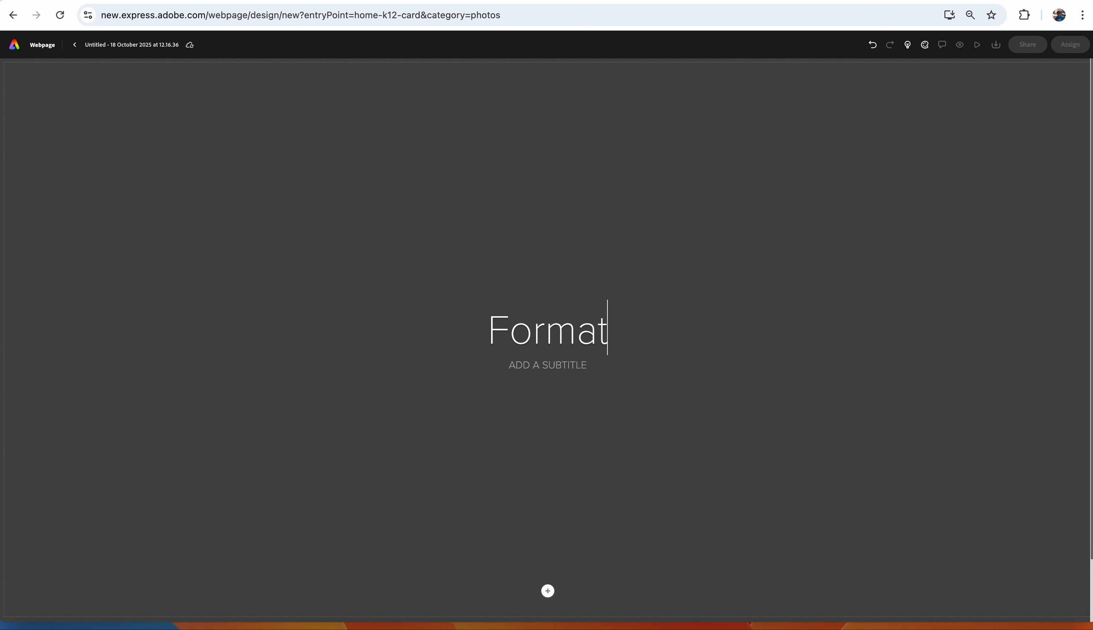
text(ive a)
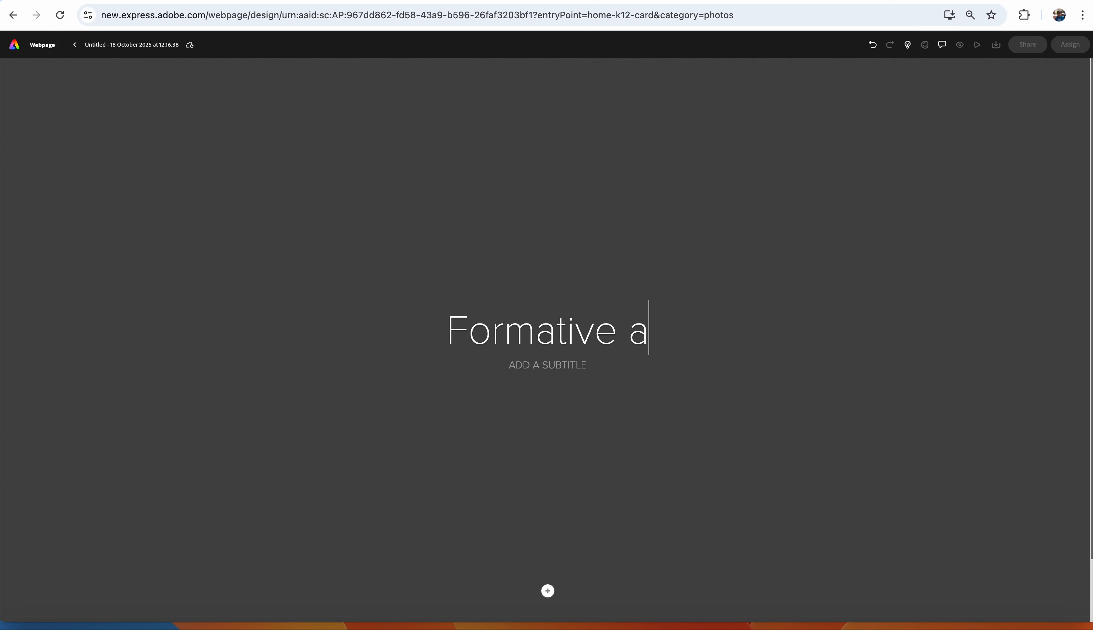
text(ssessment)
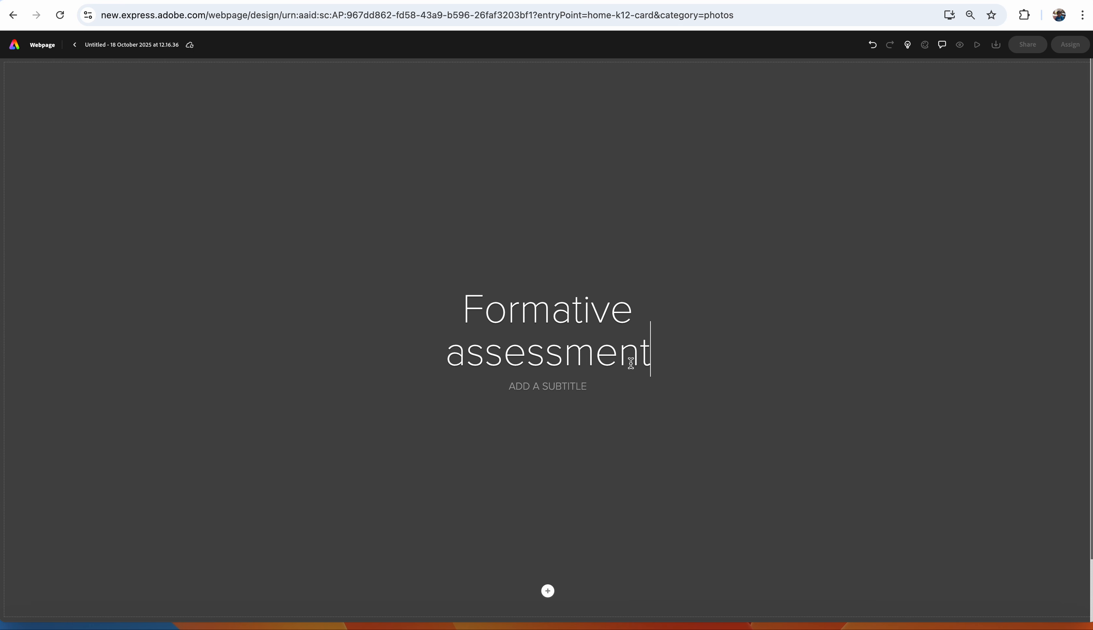
Open the photo and layout options for the webpage's title cover
click(548, 589)
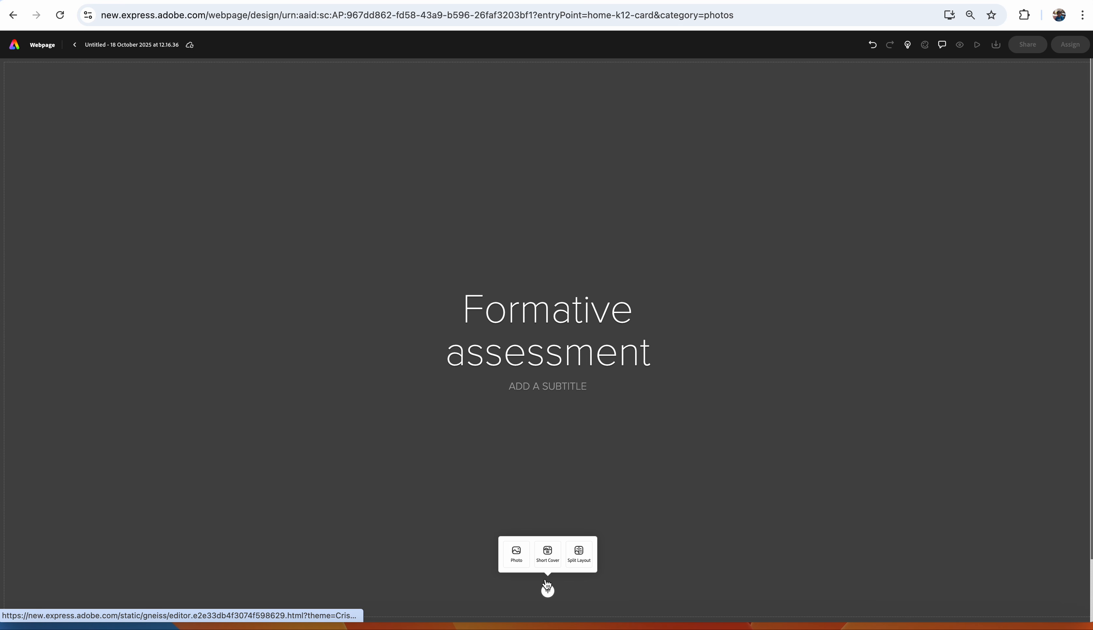